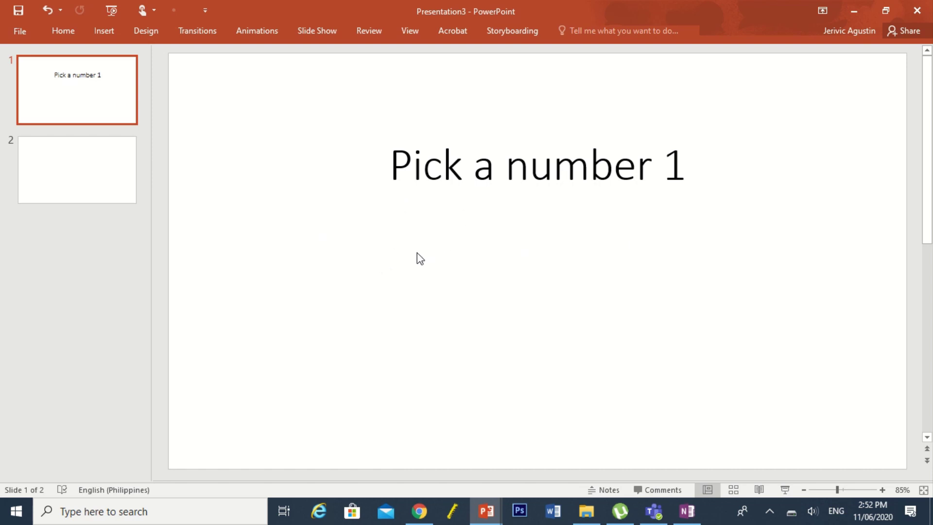
Draw a rounded rectangle just below the Pick a number 1 title.
{"action": "left_click", "coordinate": [104, 31]}
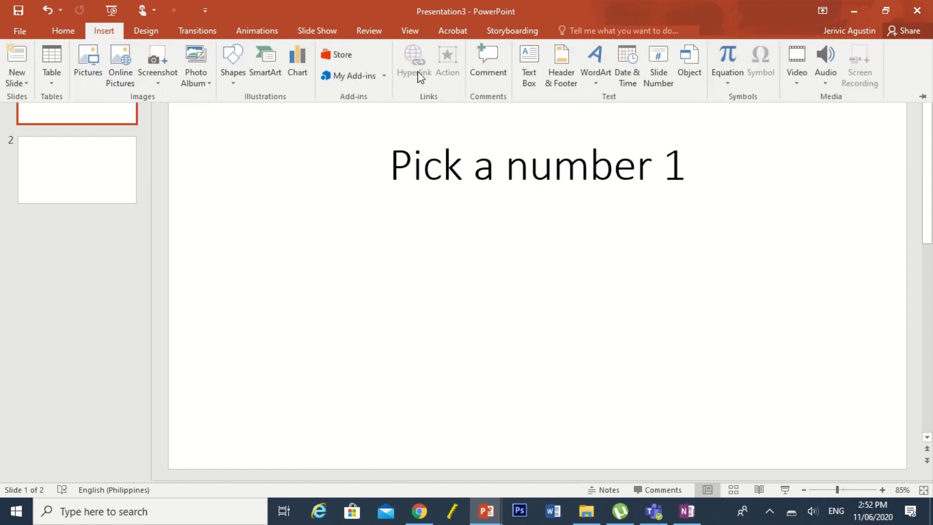
{"action": "left_click", "coordinate": [231, 85]}
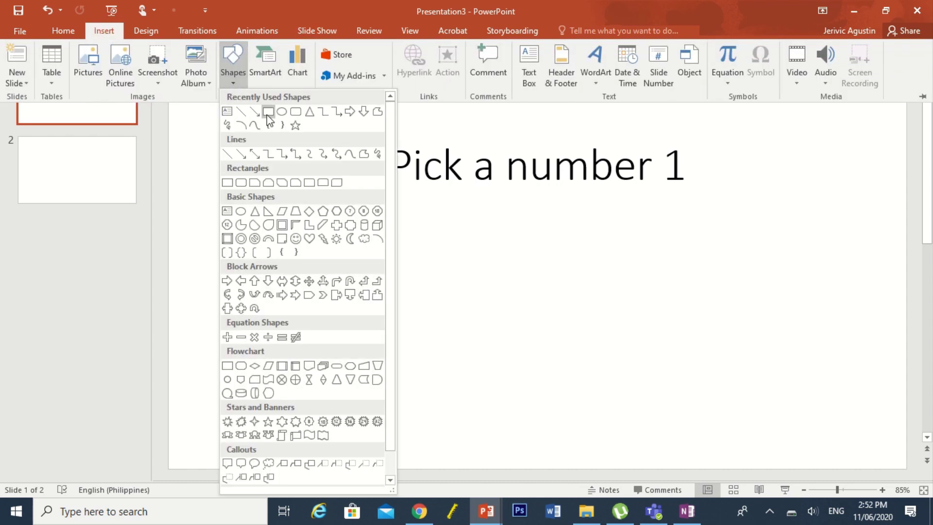
{"action": "left_click", "coordinate": [296, 112]}
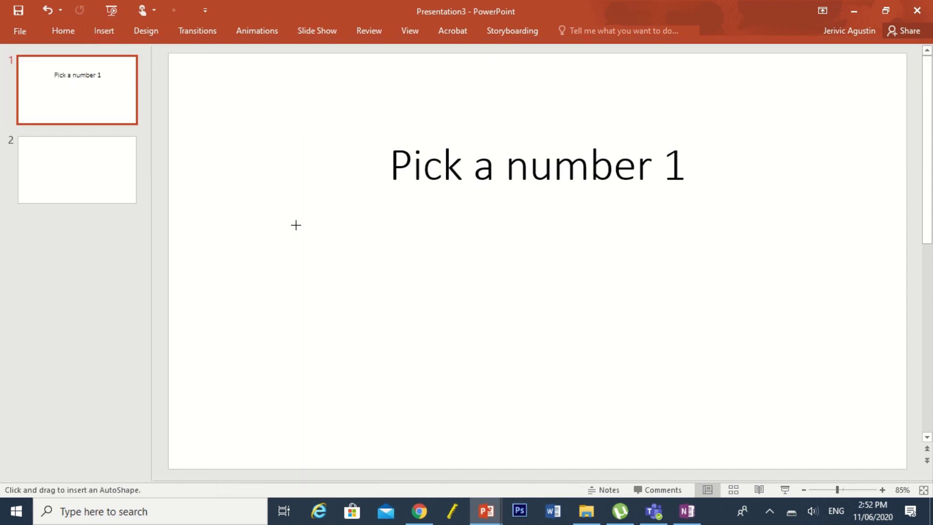
{"action": "mouse_move", "coordinate": [296, 225]}
{"action": "left_mouse_down"}
{"action": "mouse_move", "coordinate": [361, 263]}
{"action": "mouse_move", "coordinate": [370, 283]}
{"action": "left_mouse_up"}
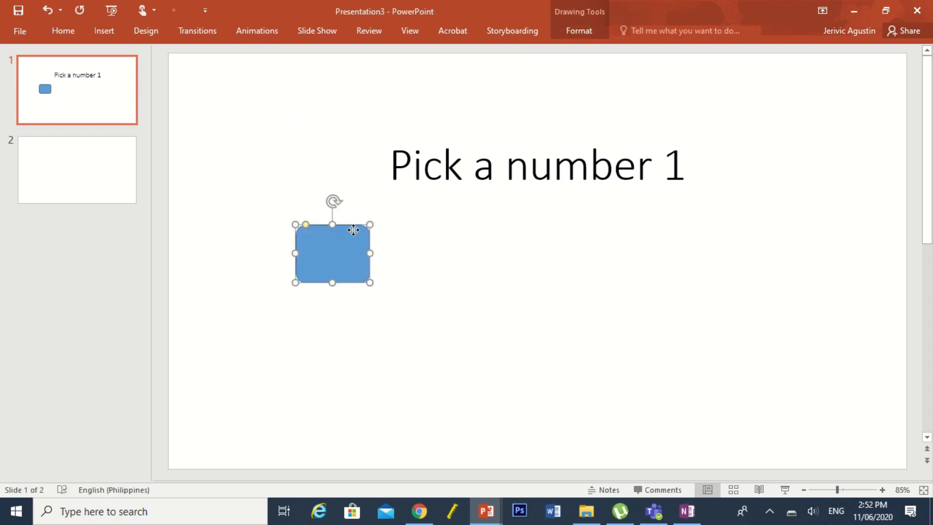
{"action": "left_click_drag", "start_coordinate": [354, 230], "coordinate": [346, 236]}
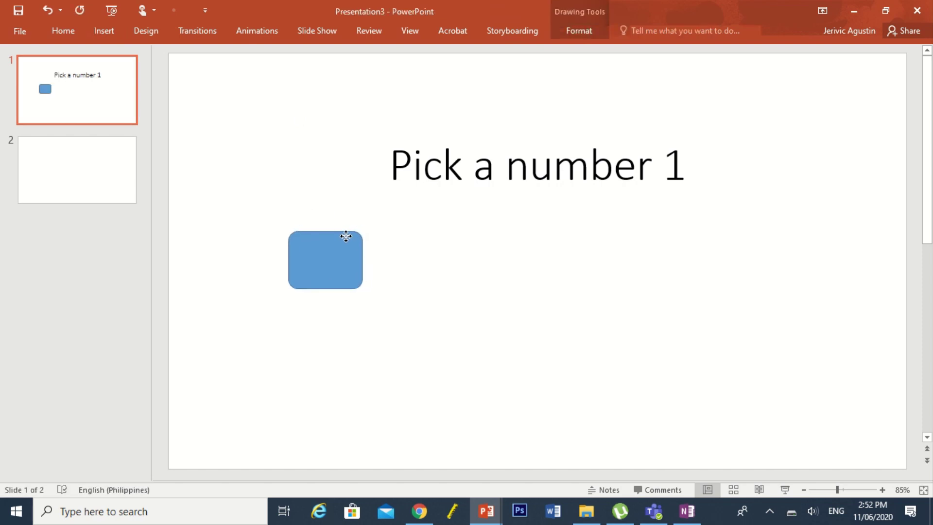
Apply the orange shape style to the rounded rectangle.
{"action": "left_click", "coordinate": [582, 30]}
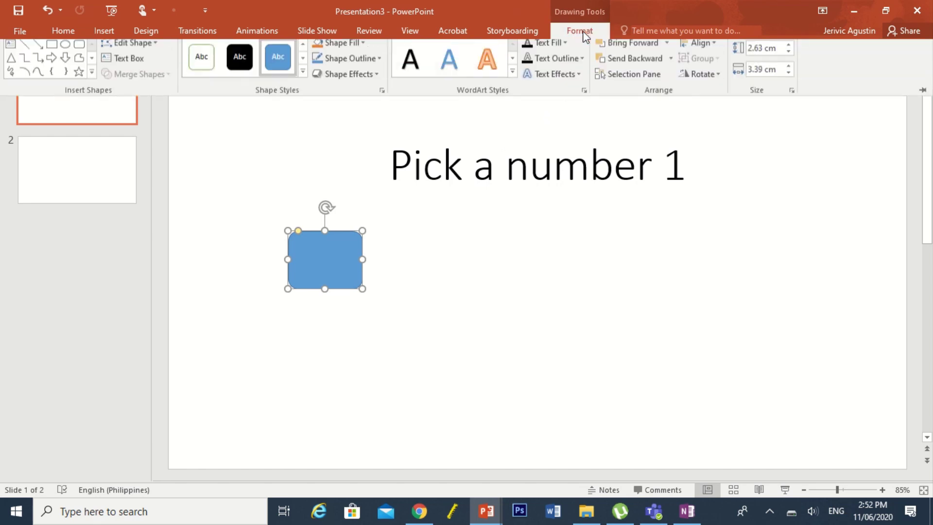
{"action": "left_click", "coordinate": [302, 78]}
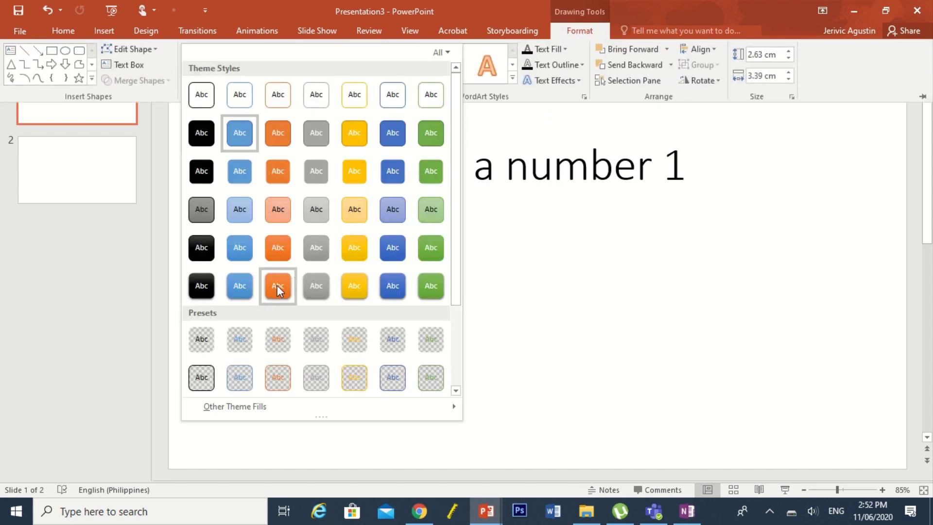
{"action": "left_click", "coordinate": [277, 286]}
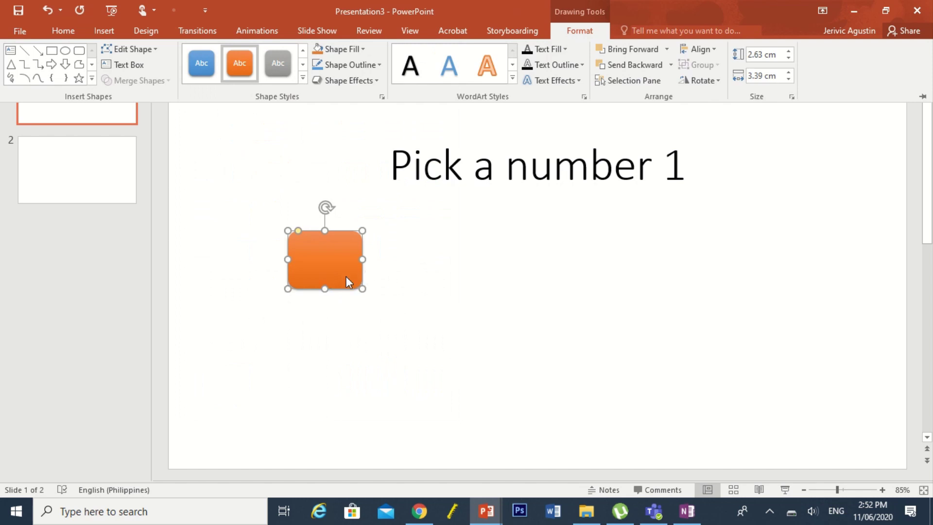
Duplicate the orange button and drag the copies into a row of four.
{"action": "key", "text": "ctrl+d"}
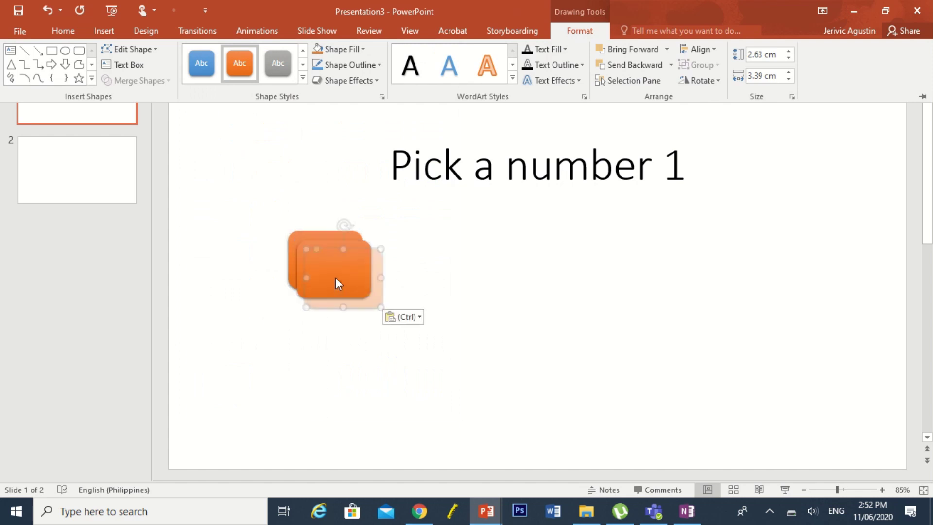
{"action": "key", "text": "ctrl+d"}
{"action": "key", "text": "ctrl+d"}
{"action": "key", "text": "ctrl+d"}
{"action": "left_click", "coordinate": [375, 273]}
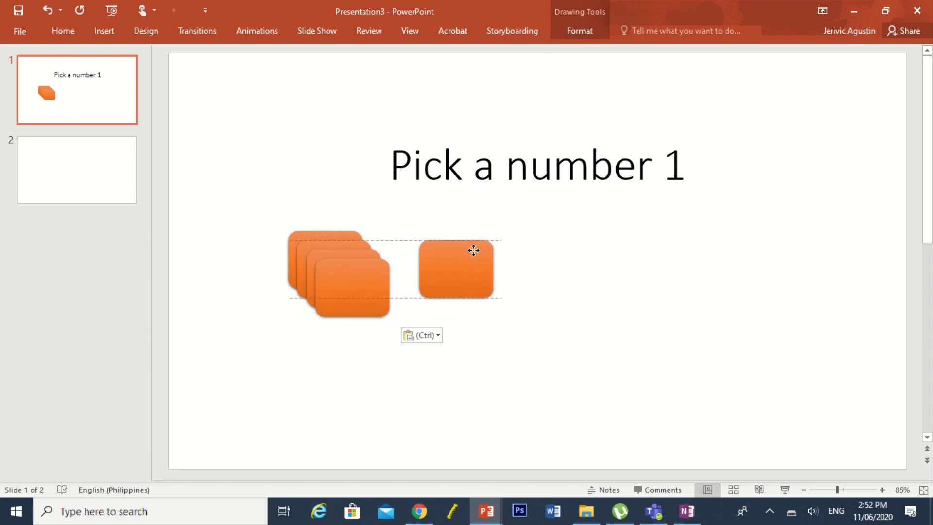
{"action": "left_click_drag", "start_coordinate": [380, 280], "coordinate": [474, 243]}
{"action": "left_click_drag", "start_coordinate": [371, 293], "coordinate": [615, 269]}
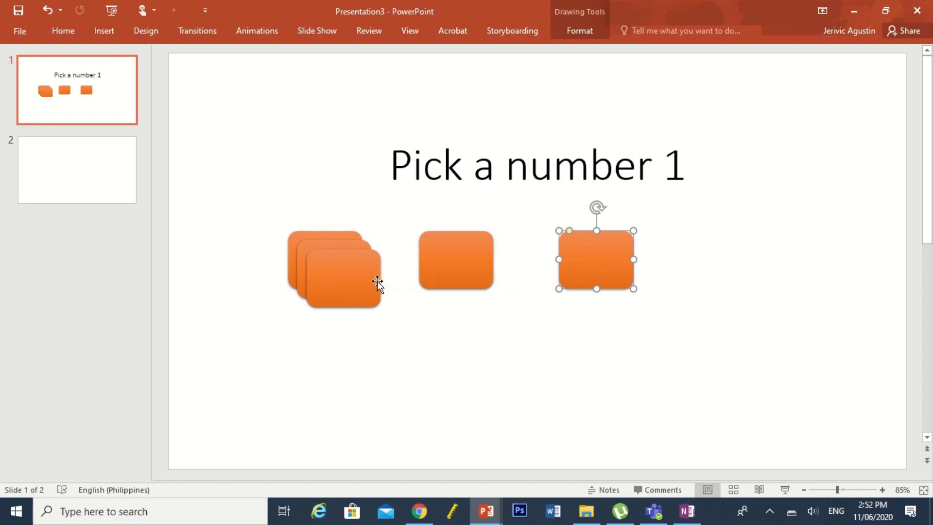
{"action": "left_click_drag", "start_coordinate": [352, 286], "coordinate": [737, 269]}
Delete the leftover copy and nudge the third and fourth buttons for even spacing.
{"action": "left_click", "coordinate": [354, 280]}
{"action": "key", "text": "Delete"}
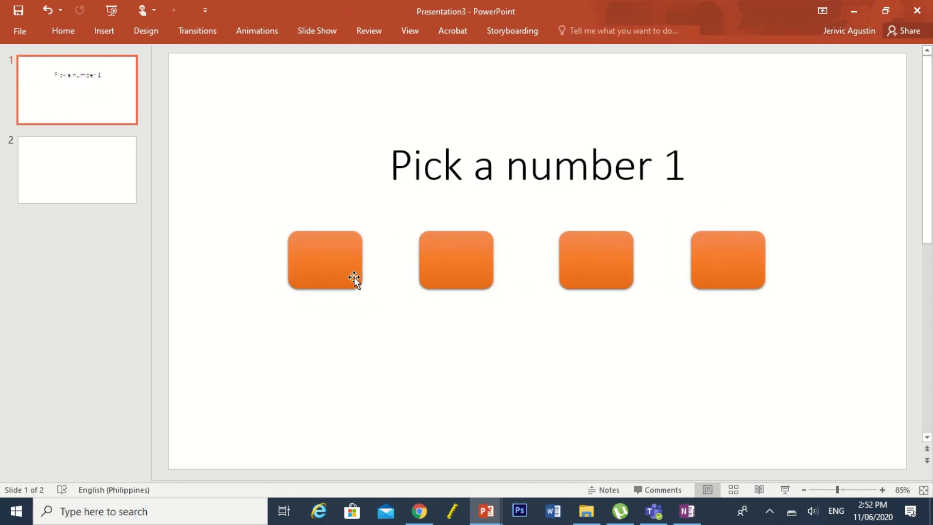
{"action": "left_click_drag", "start_coordinate": [596, 259], "coordinate": [587, 259]}
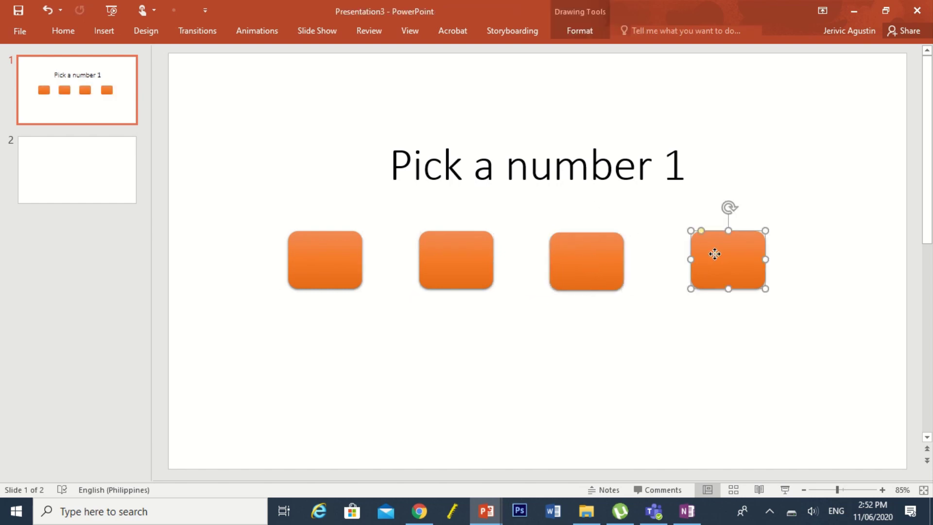
{"action": "left_click_drag", "start_coordinate": [715, 253], "coordinate": [705, 254]}
Title slide 2 'Question #1'.
{"action": "left_click", "coordinate": [95, 191]}
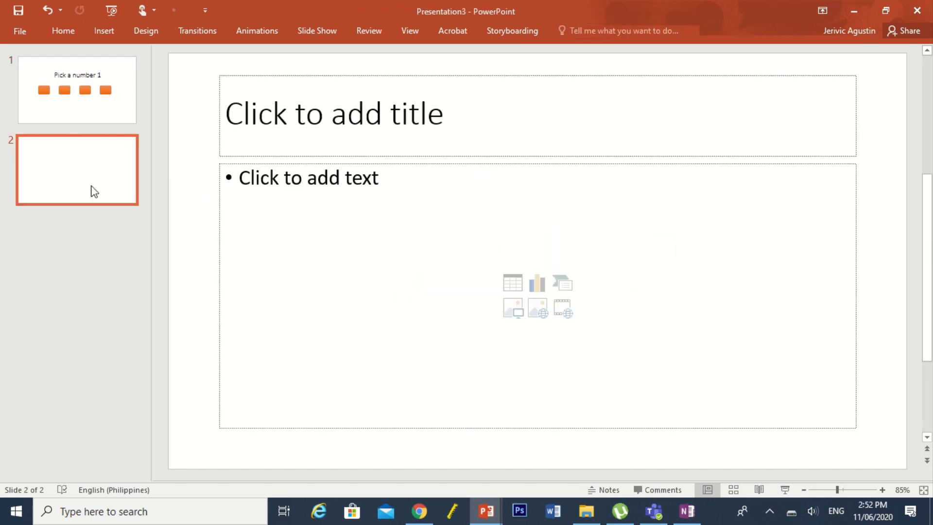
{"action": "left_click", "coordinate": [328, 98]}
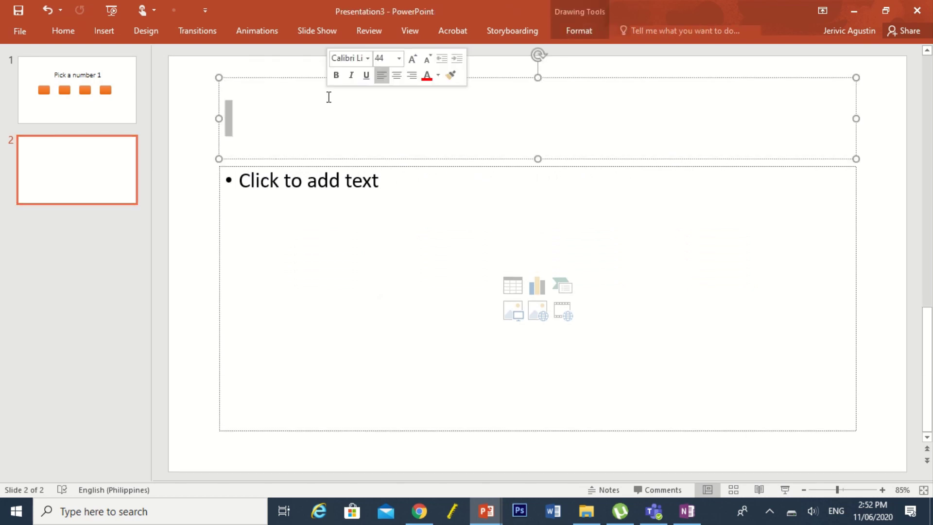
{"action": "type", "text": "Q"}
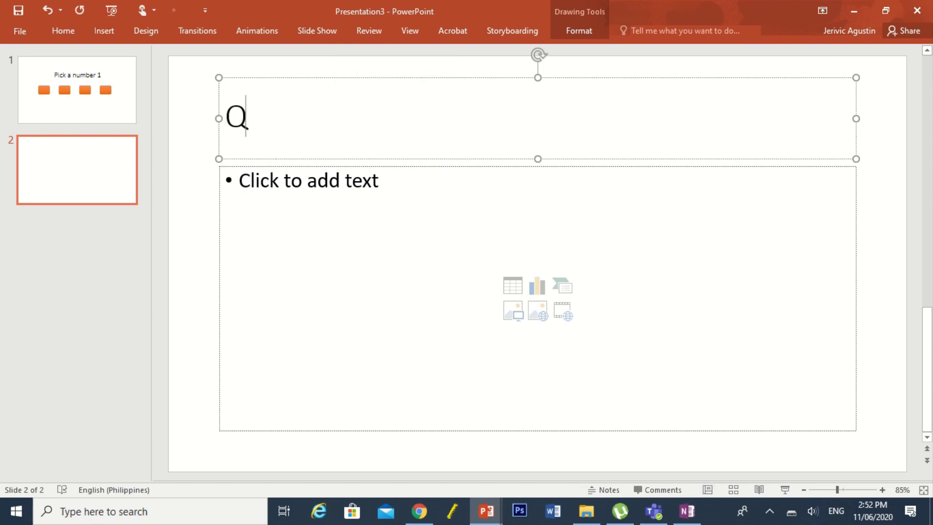
{"action": "type", "text": "uestion "}
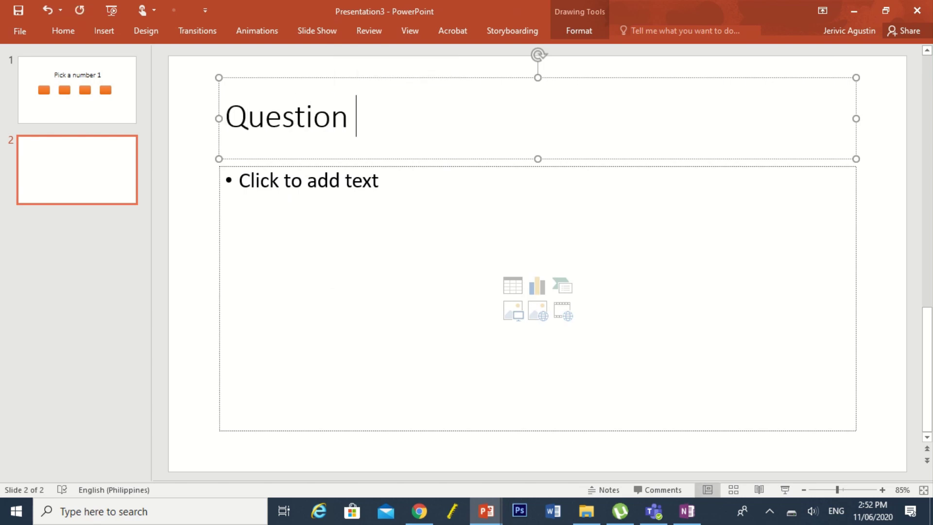
{"action": "type", "text": "#1"}
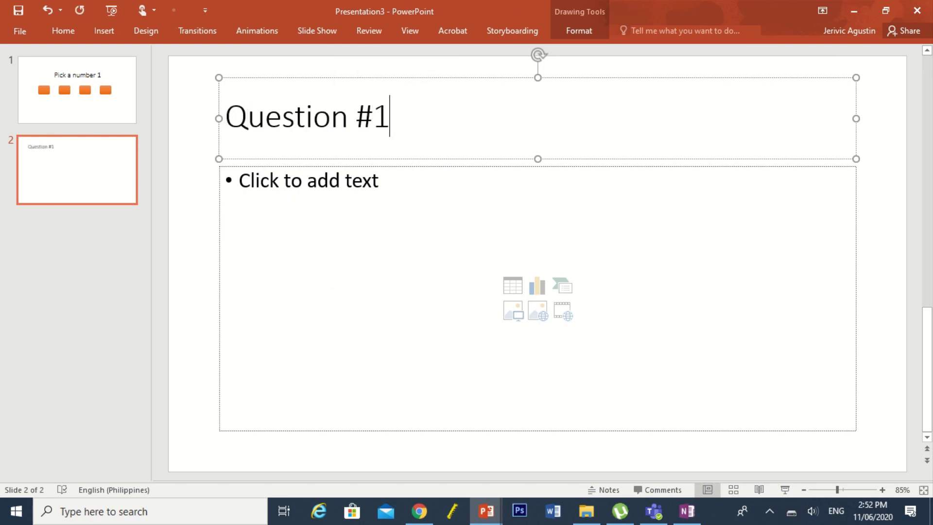
{"action": "left_click", "coordinate": [109, 199]}
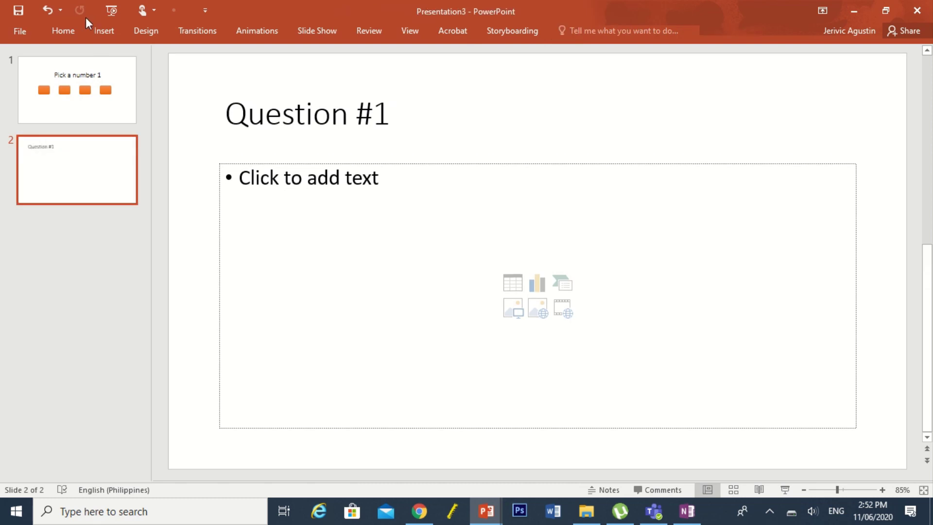
Add a new slide 3 titled 'Question # 2'.
{"action": "left_click", "coordinate": [104, 31]}
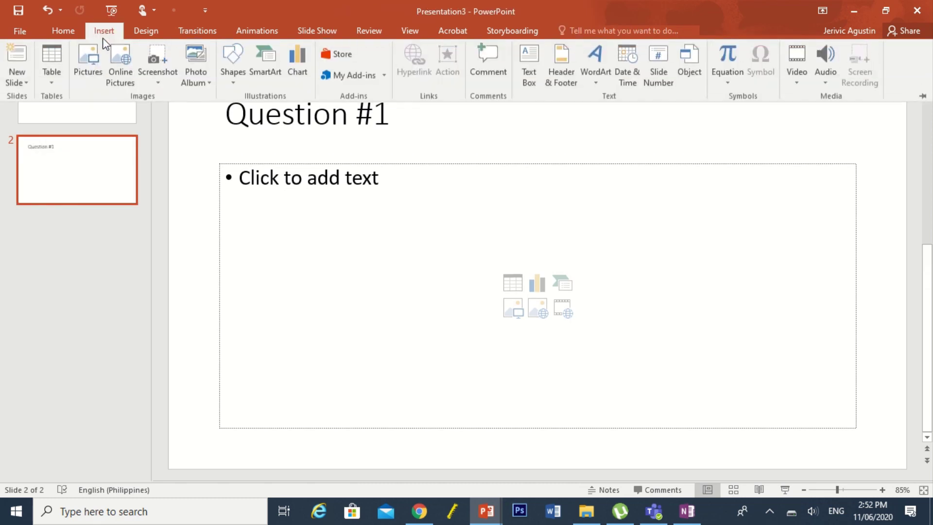
{"action": "left_click", "coordinate": [16, 59]}
{"action": "left_click", "coordinate": [349, 125]}
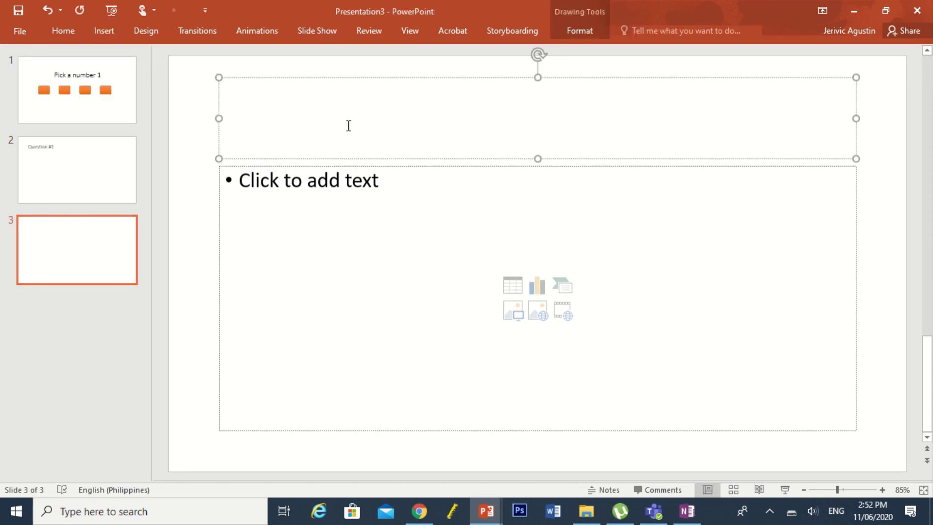
{"action": "type", "text": "Questio"}
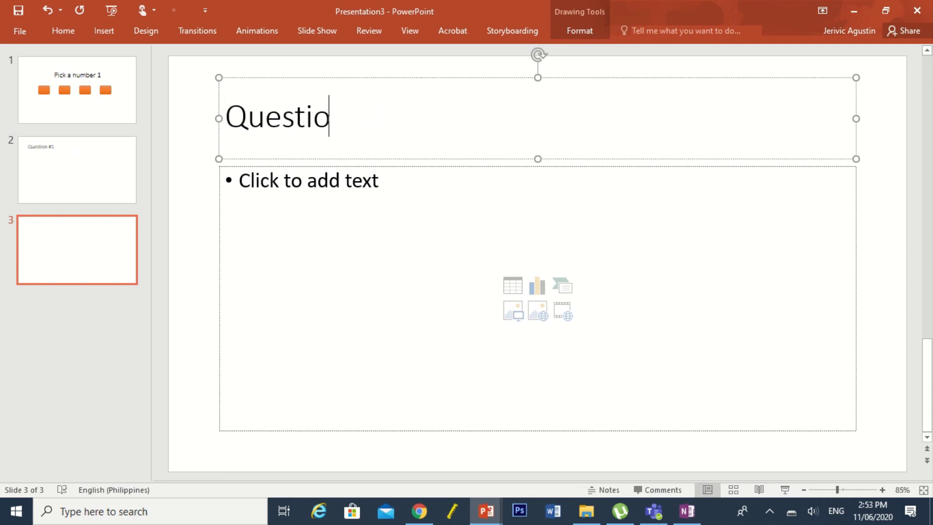
{"action": "type", "text": "n # "}
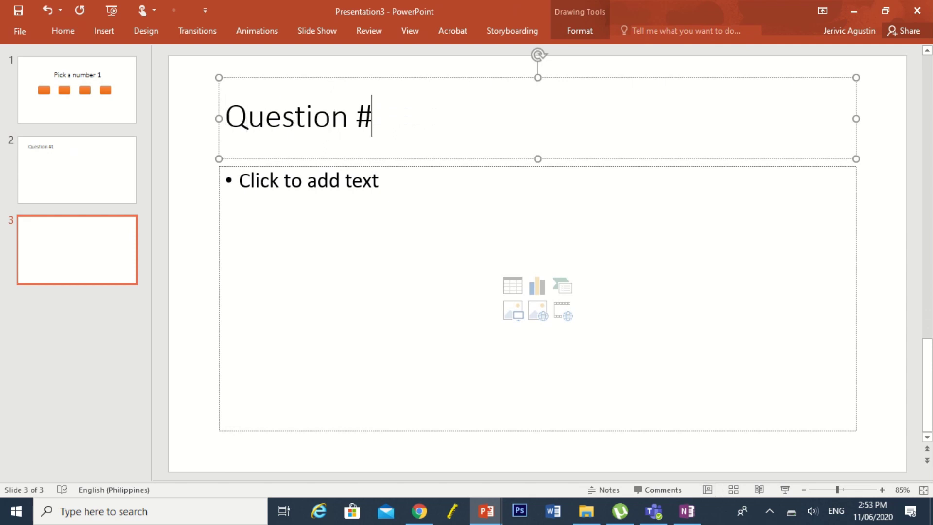
{"action": "type", "text": "2"}
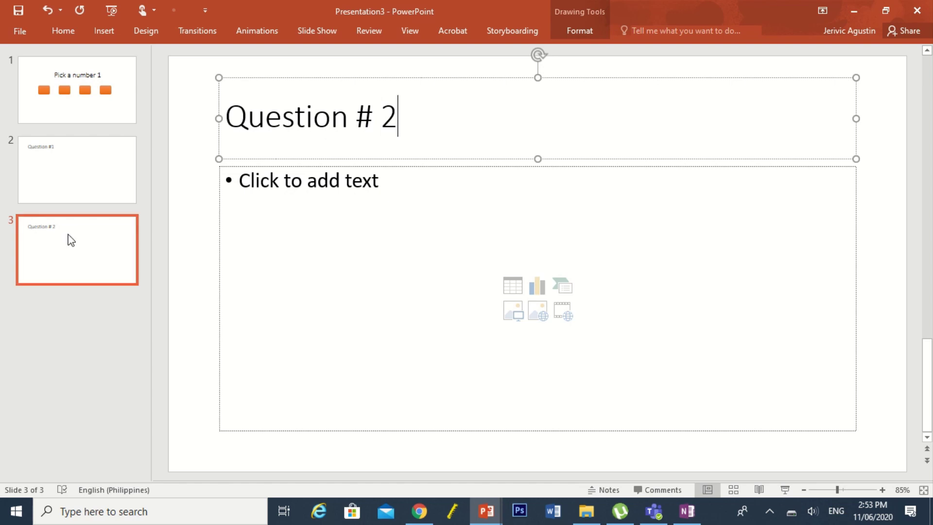
Duplicate slide 3 twice and retitle slide 4 'Question # 3'.
{"action": "left_click", "coordinate": [69, 235]}
{"action": "key", "text": "ctrl+c"}
{"action": "key", "text": "ctrl+v"}
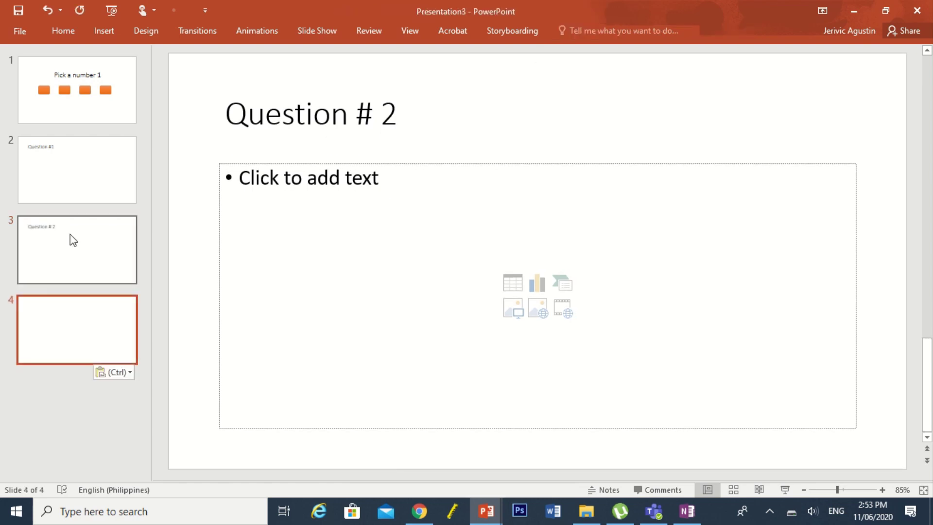
{"action": "key", "text": "ctrl+v"}
{"action": "left_click", "coordinate": [88, 342]}
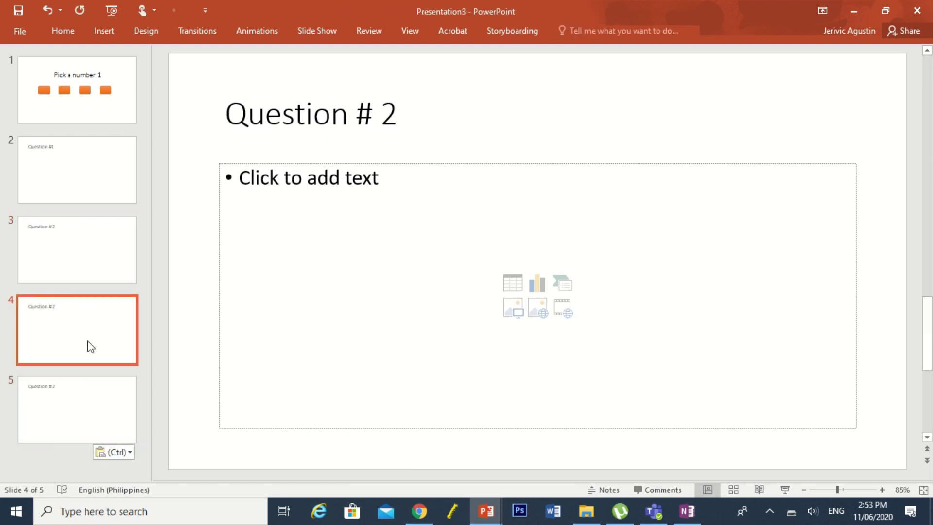
{"action": "left_click", "coordinate": [402, 113]}
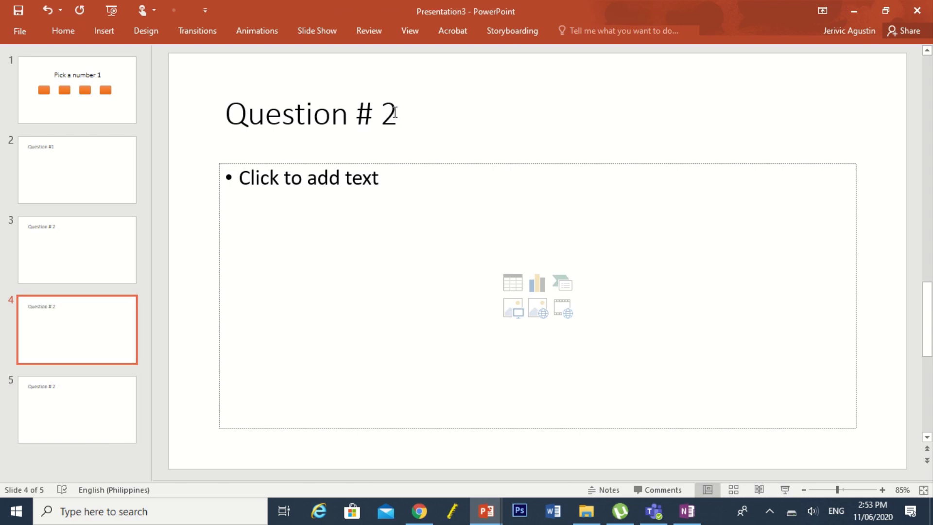
{"action": "left_click", "coordinate": [394, 113]}
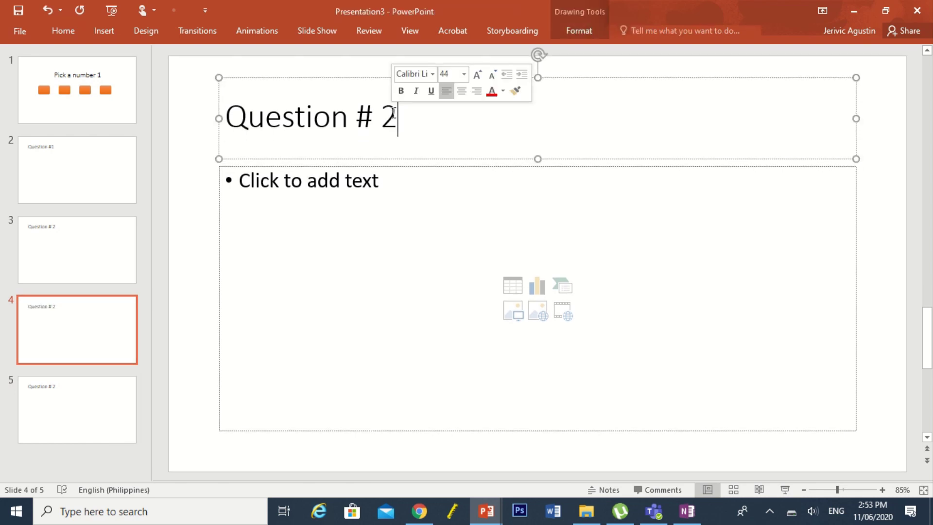
{"action": "key", "text": "BackSpace"}
{"action": "type", "text": "3"}
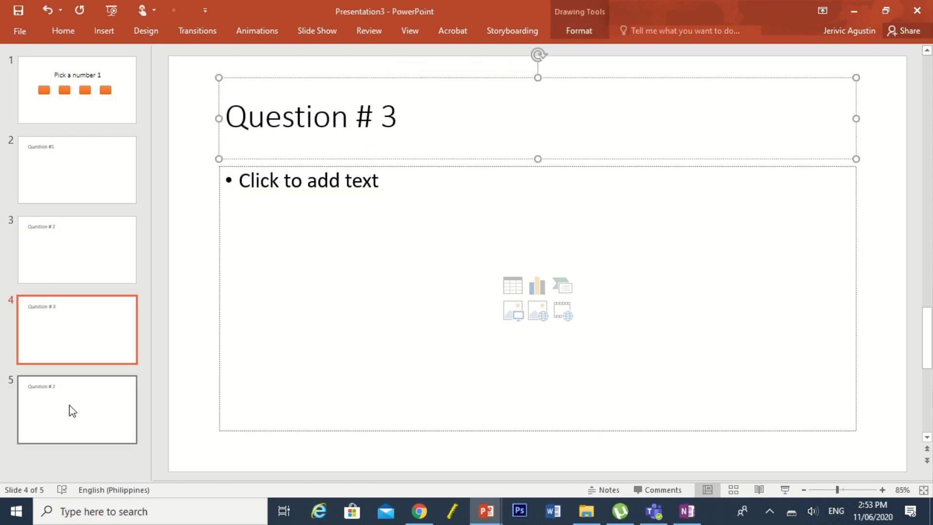
Retitle slide 5 'Question # 4' and return to the Pick a number 1 slide.
{"action": "left_click", "coordinate": [72, 411]}
{"action": "left_click", "coordinate": [397, 118]}
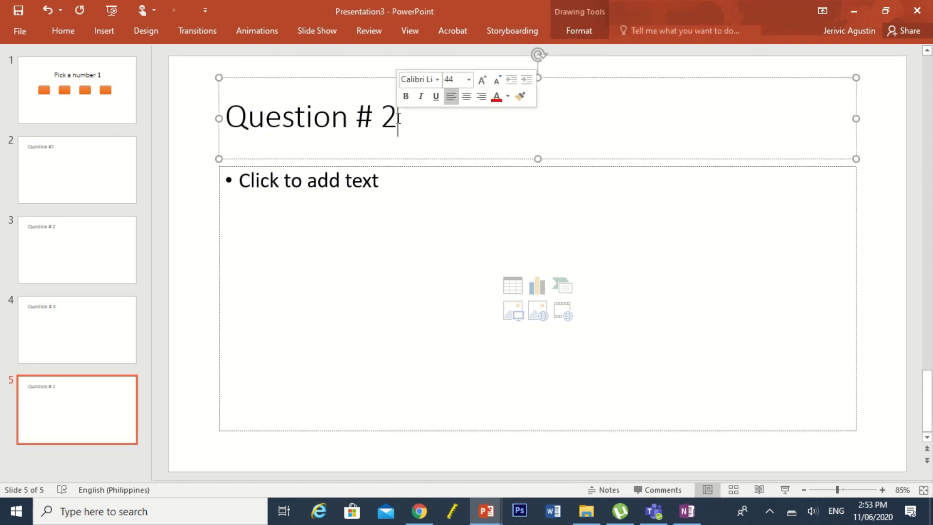
{"action": "key", "text": "BackSpace"}
{"action": "type", "text": "4"}
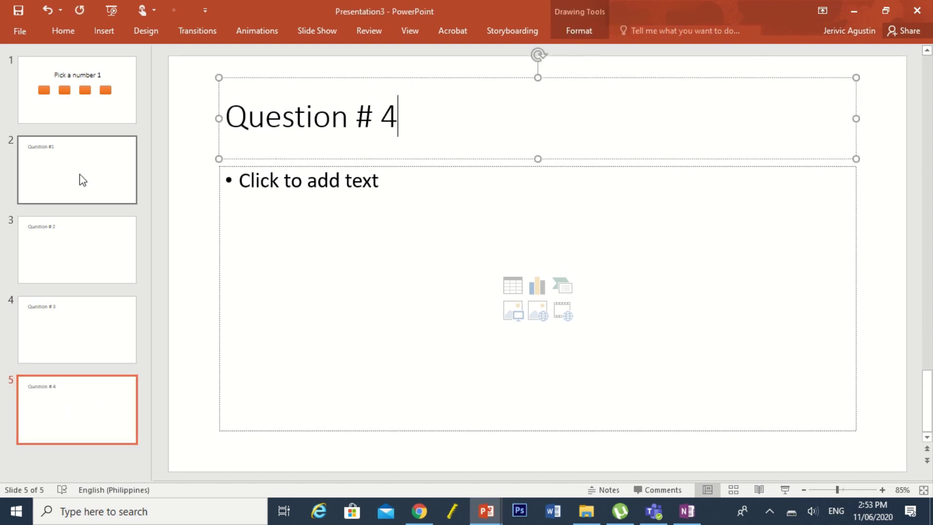
{"action": "left_click", "coordinate": [80, 176]}
{"action": "left_click", "coordinate": [116, 103]}
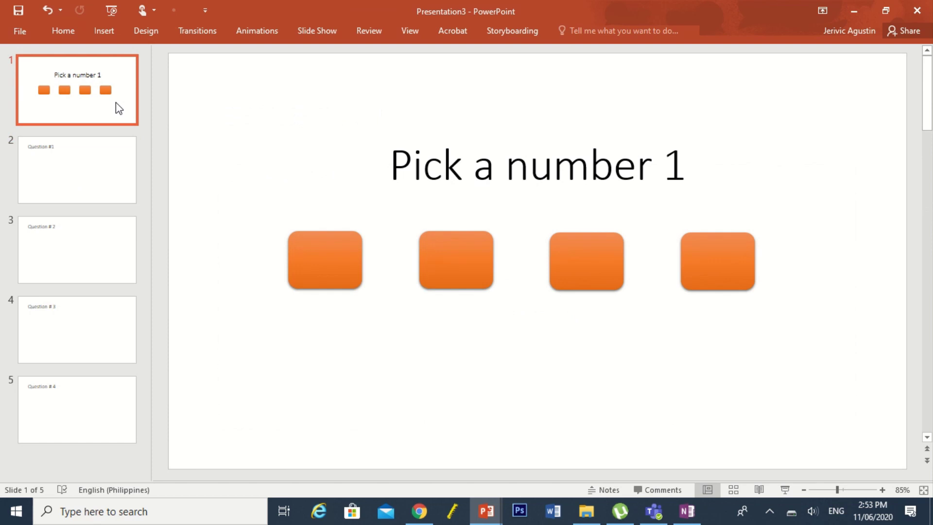
Type 1 in the first orange button and set it to font size 30.
{"action": "left_click", "coordinate": [348, 247]}
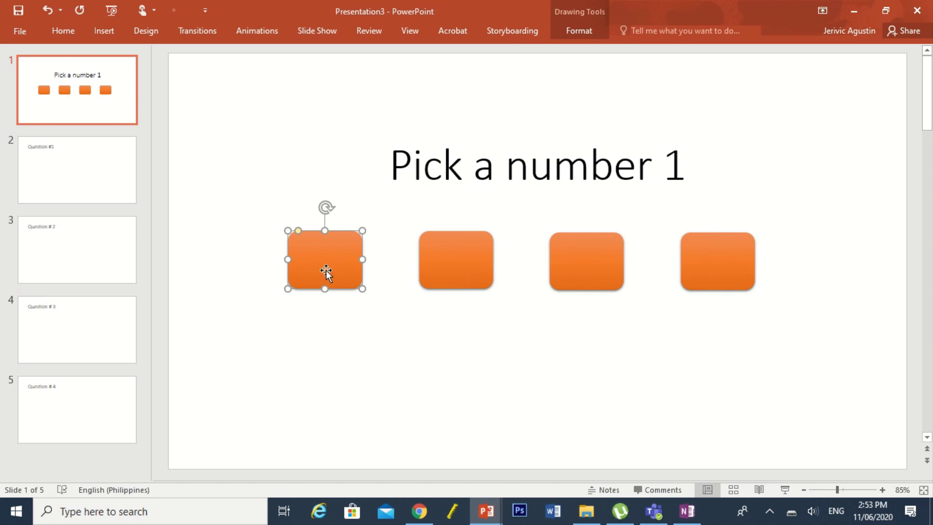
{"action": "right_click", "coordinate": [325, 270]}
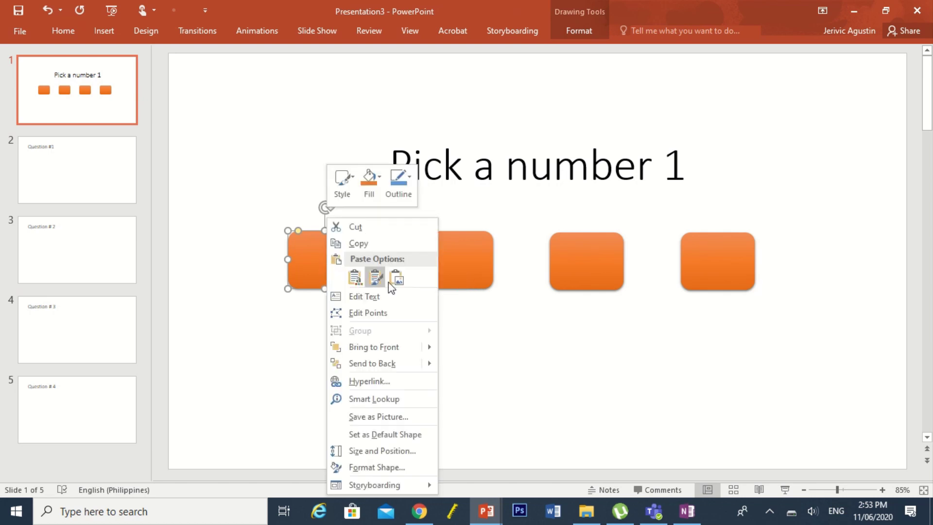
{"action": "left_click", "coordinate": [394, 302]}
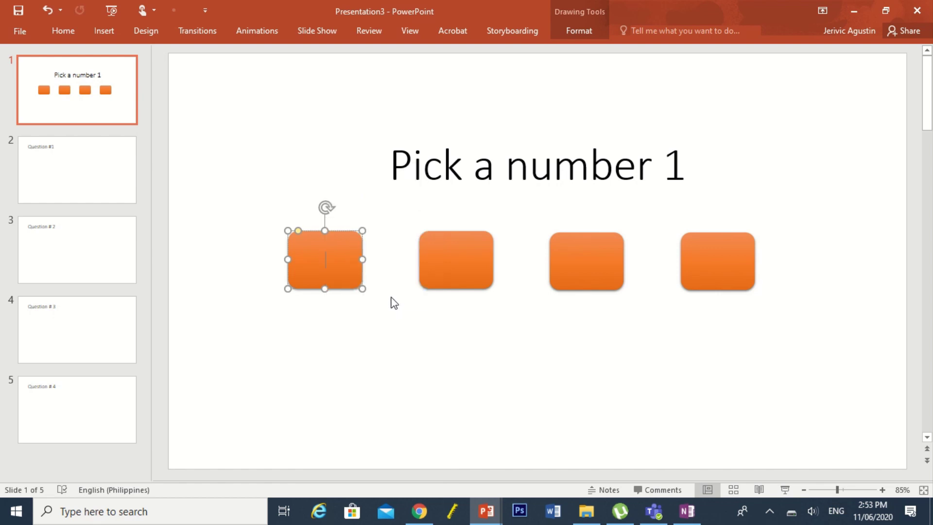
{"action": "type", "text": "1"}
{"action": "key", "text": "shift+Left"}
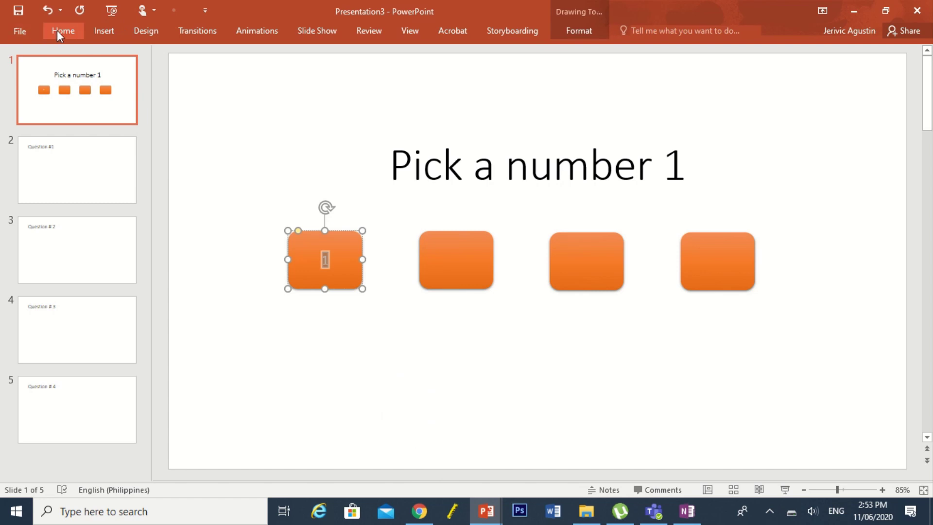
{"action": "left_click", "coordinate": [61, 30]}
{"action": "left_click", "coordinate": [233, 55]}
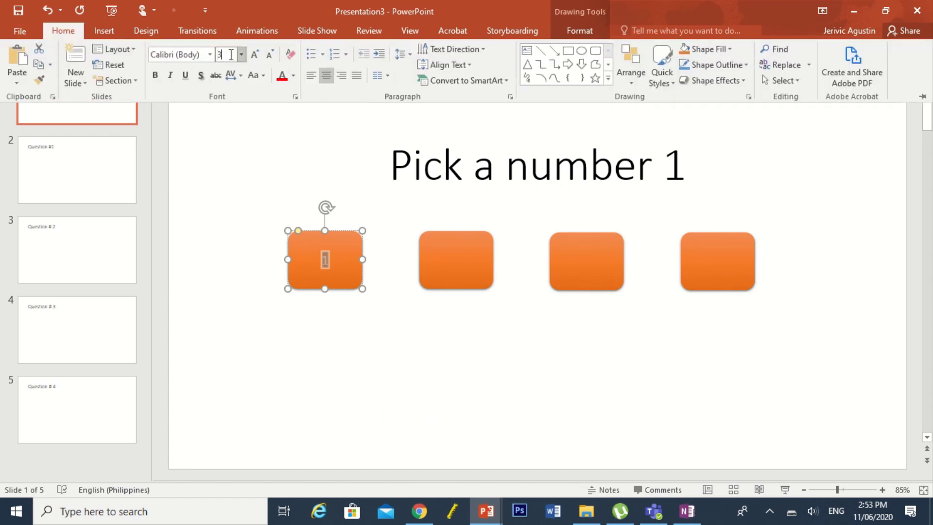
{"action": "type", "text": "30"}
{"action": "key", "text": "Return"}
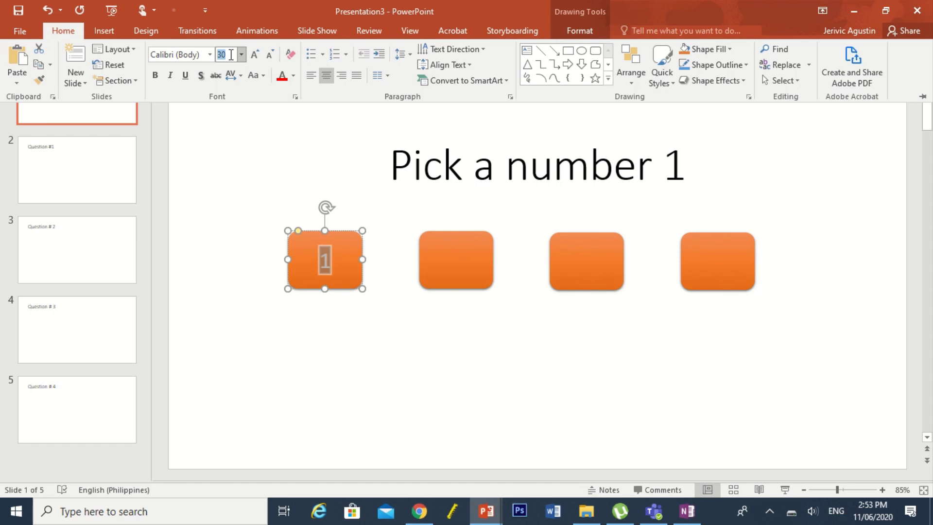
{"action": "key", "text": "ctrl+F1"}
Type 2 and 3 into the second and third buttons and begin text entry on the fourth.
{"action": "left_click", "coordinate": [334, 267]}
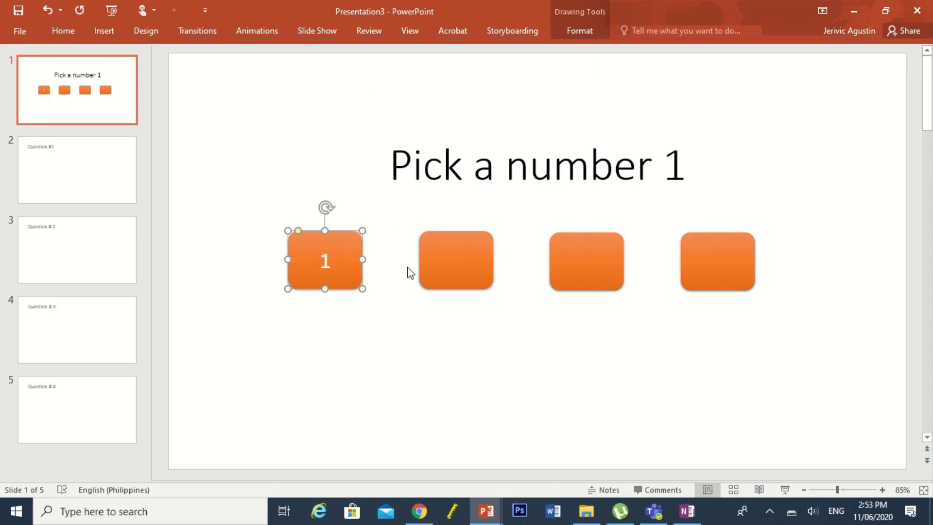
{"action": "right_click", "coordinate": [458, 261]}
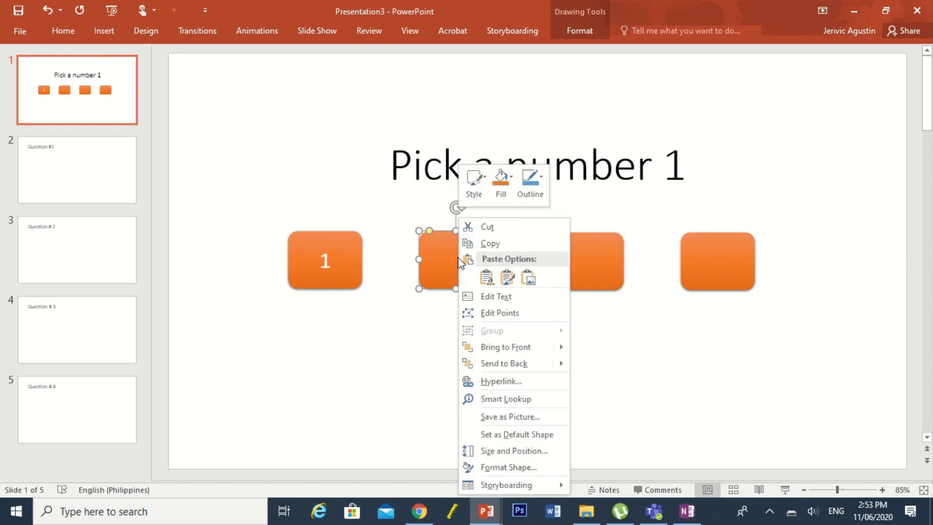
{"action": "left_click", "coordinate": [512, 301]}
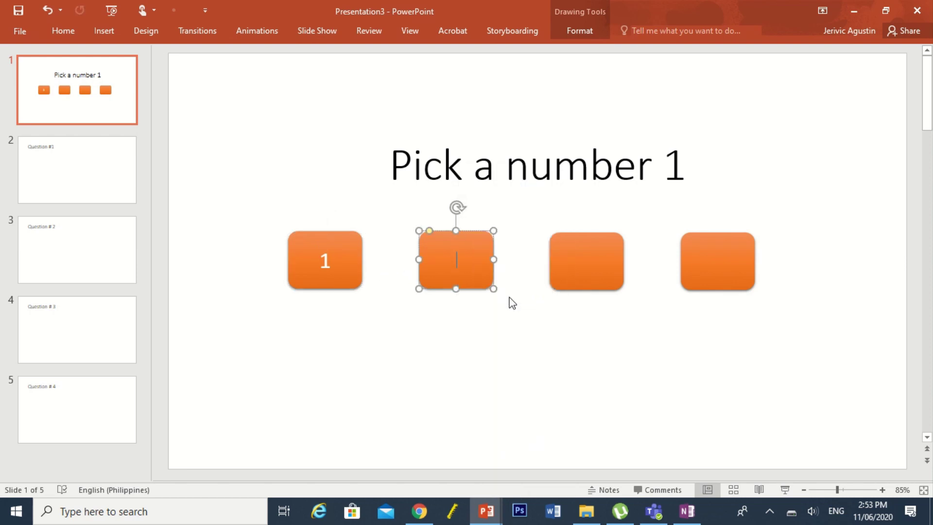
{"action": "type", "text": "2"}
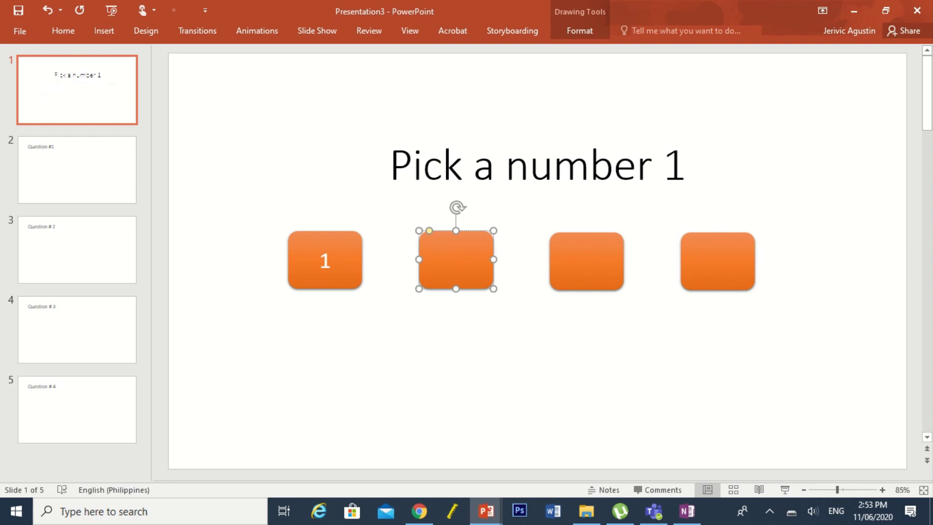
{"action": "left_click", "coordinate": [590, 269]}
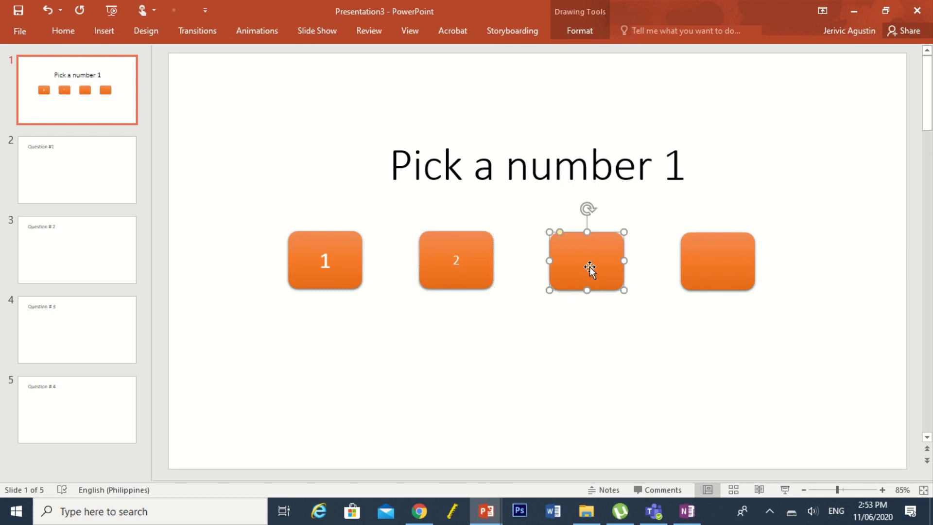
{"action": "right_click", "coordinate": [589, 267]}
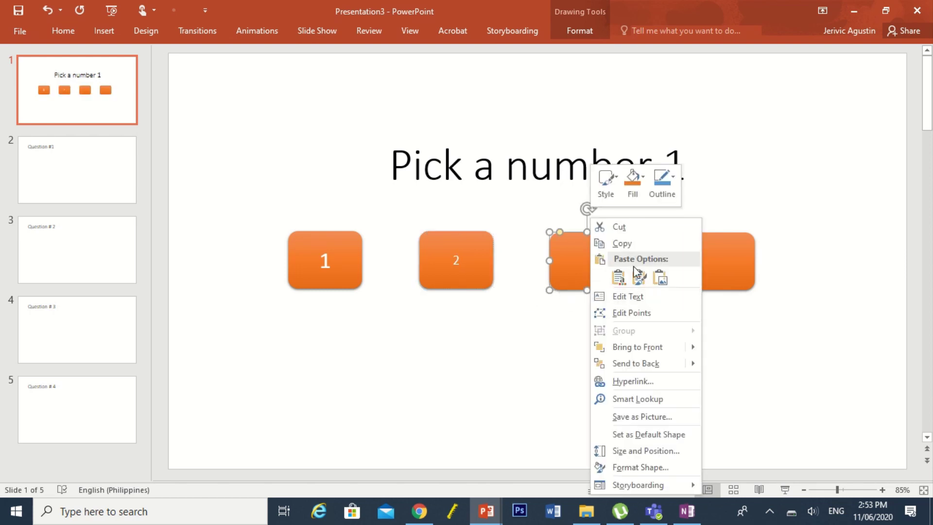
{"action": "left_click", "coordinate": [649, 297]}
{"action": "type", "text": "3"}
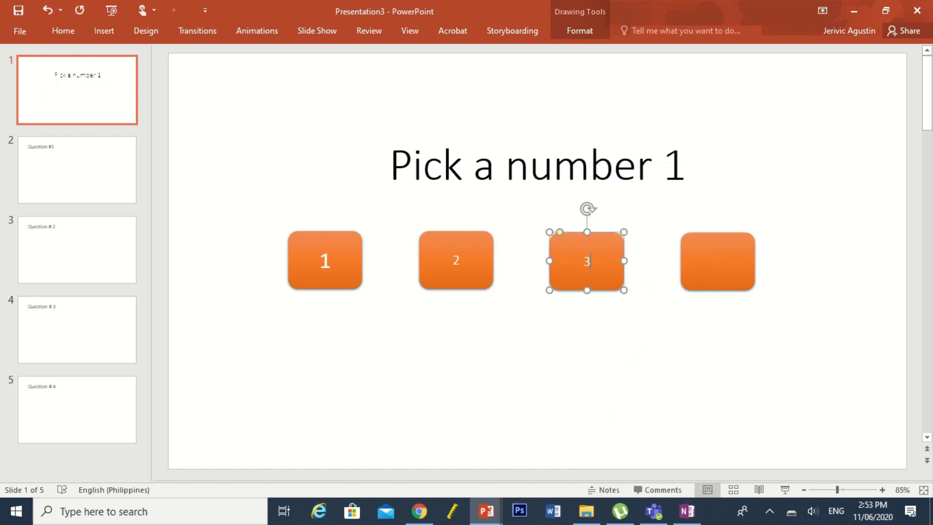
{"action": "left_click", "coordinate": [710, 269]}
{"action": "right_click", "coordinate": [710, 267]}
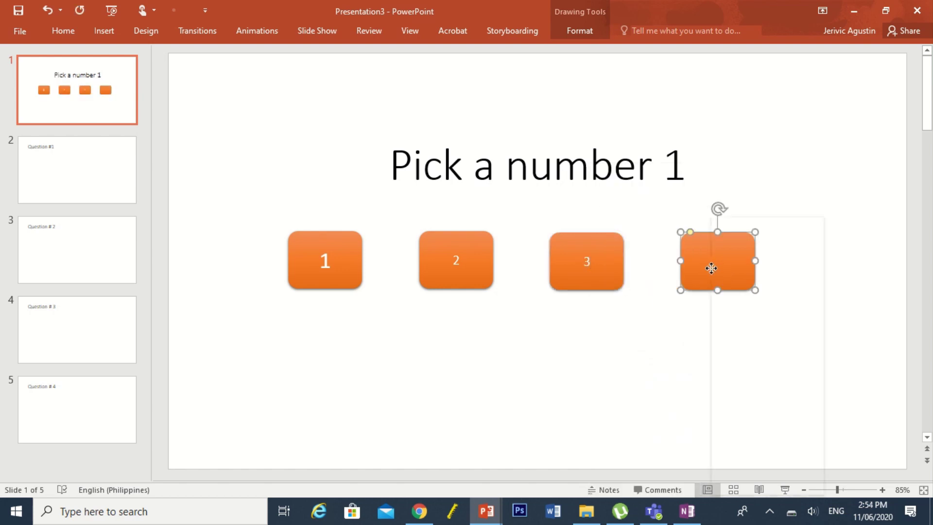
{"action": "left_click", "coordinate": [751, 298]}
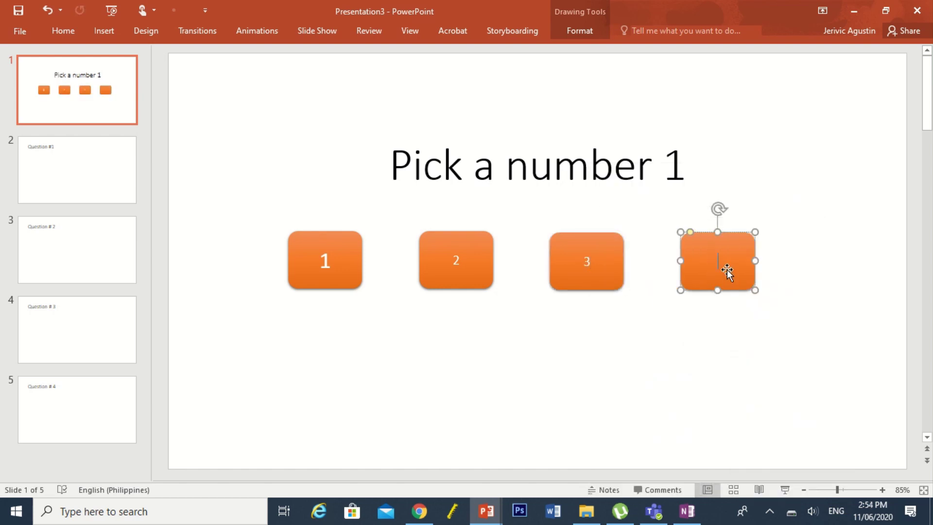
Type 4 in the fourth button and set it to font size 30.
{"action": "type", "text": "4"}
{"action": "key", "text": "shift+Left"}
{"action": "left_click", "coordinate": [63, 30]}
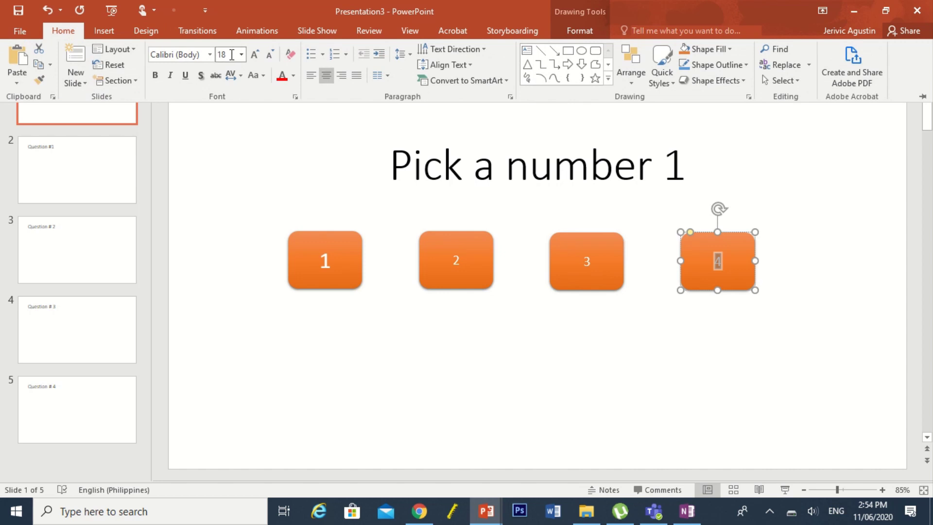
{"action": "left_click", "coordinate": [232, 54]}
{"action": "type", "text": "30"}
{"action": "key", "text": "Return"}
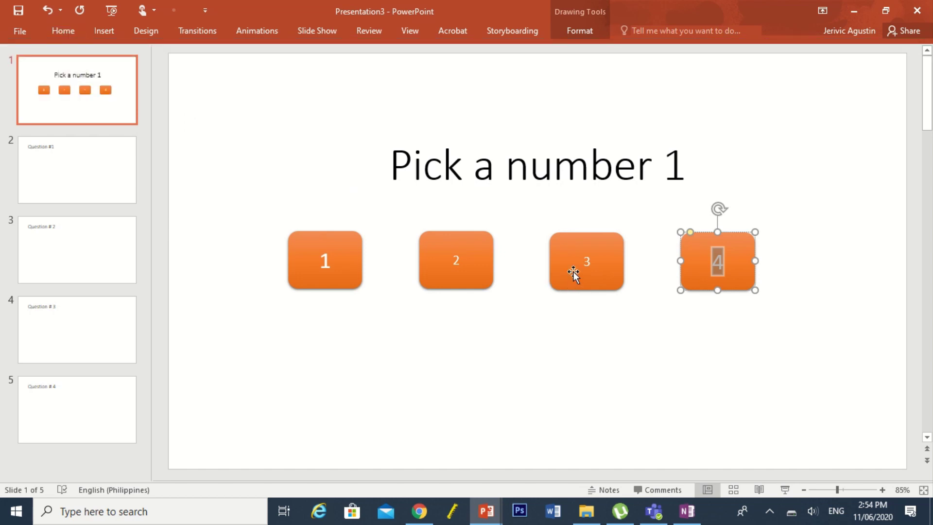
Set the 3 on button 3 to font size 30.
{"action": "left_click", "coordinate": [574, 272]}
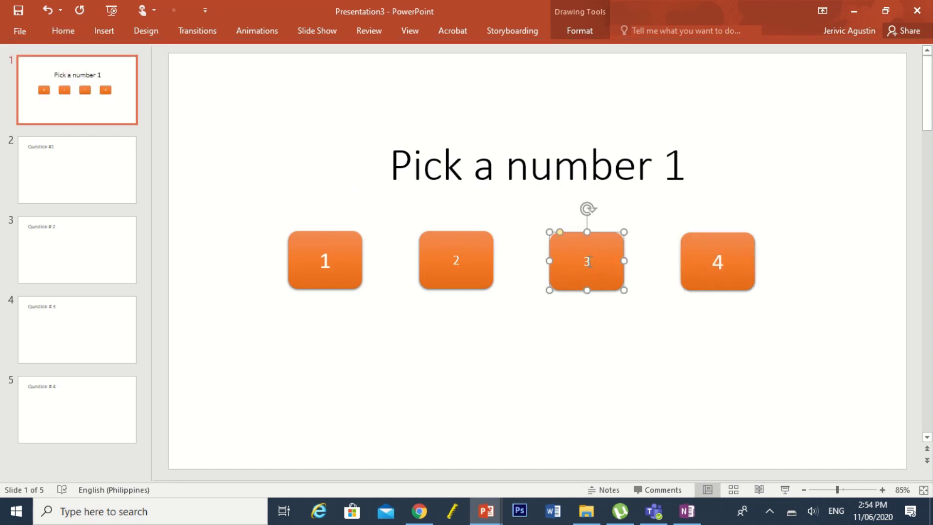
{"action": "left_click", "coordinate": [589, 261]}
{"action": "double_click", "coordinate": [588, 261]}
{"action": "left_click", "coordinate": [54, 31]}
{"action": "left_click", "coordinate": [231, 53]}
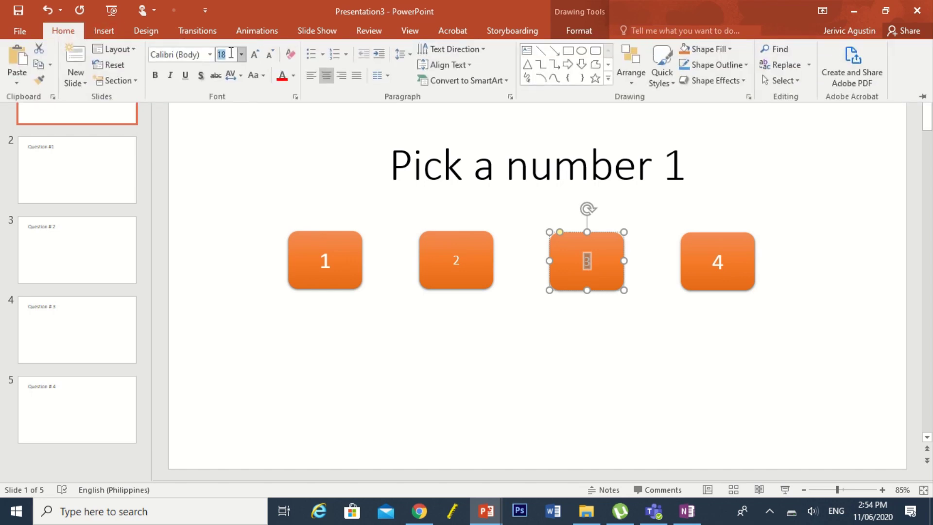
{"action": "type", "text": "30"}
{"action": "key", "text": "Return"}
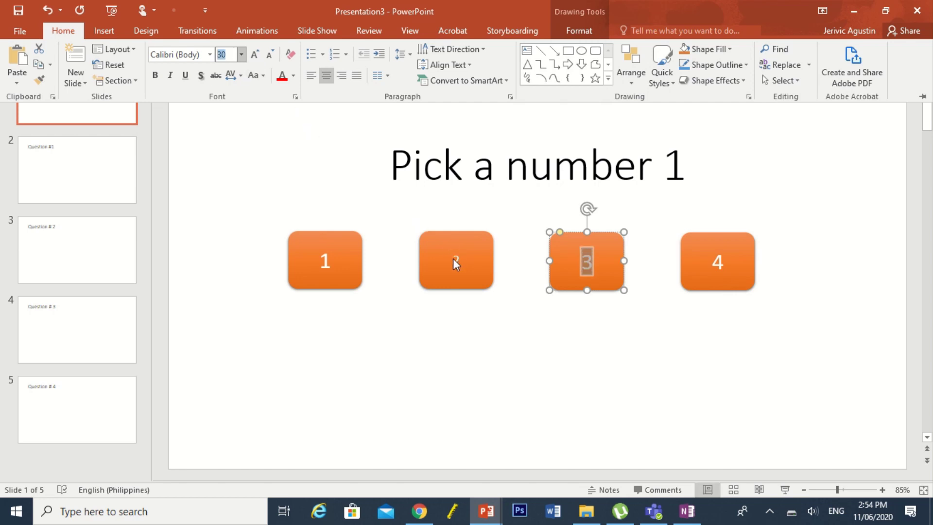
Set the 2 on button 2 to font size 30.
{"action": "left_click", "coordinate": [453, 258]}
{"action": "double_click", "coordinate": [455, 259]}
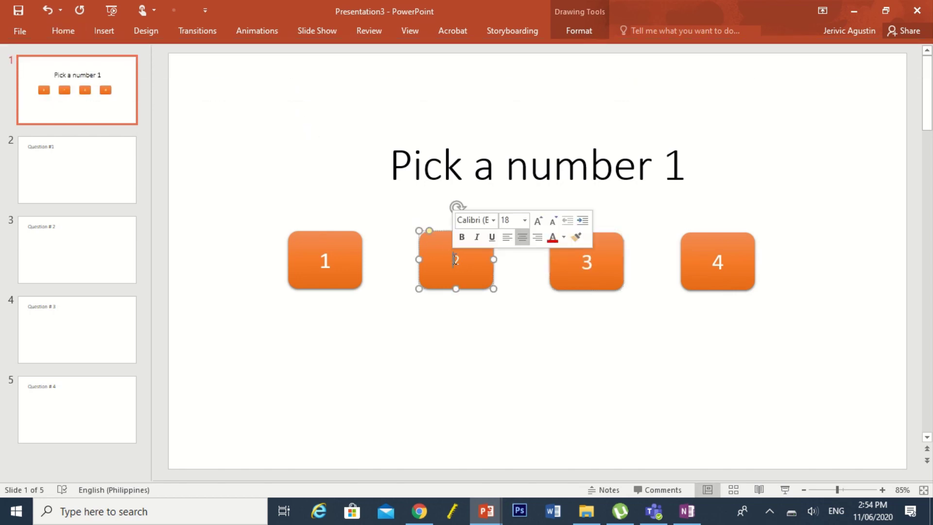
{"action": "left_click", "coordinate": [62, 32]}
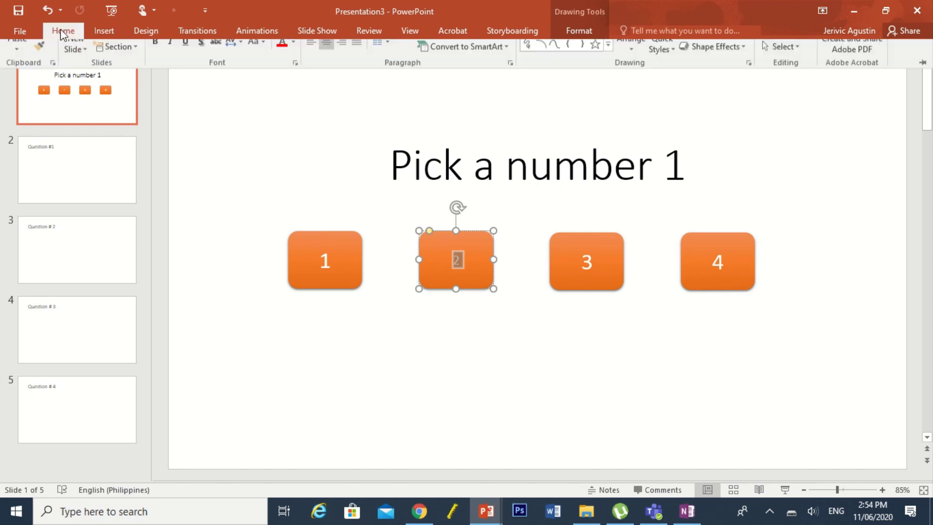
{"action": "left_click", "coordinate": [230, 53]}
{"action": "type", "text": "30"}
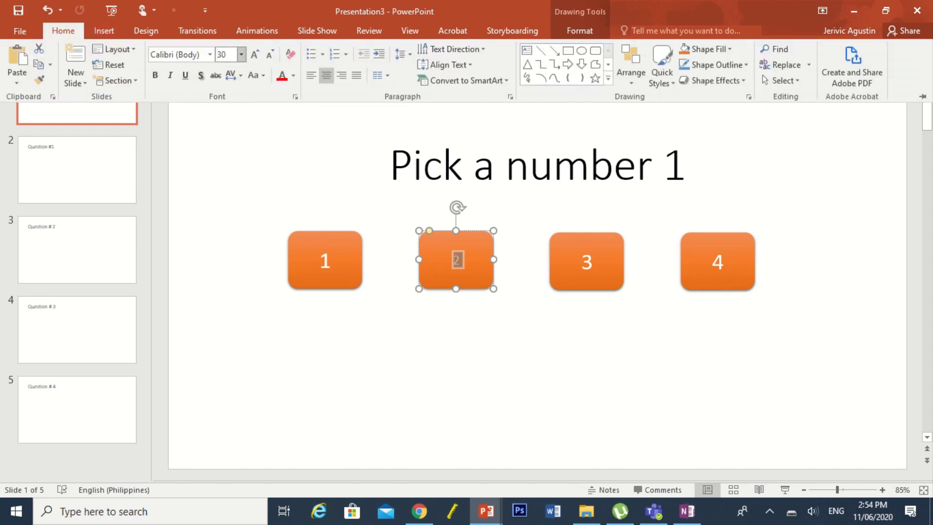
{"action": "key", "text": "Return"}
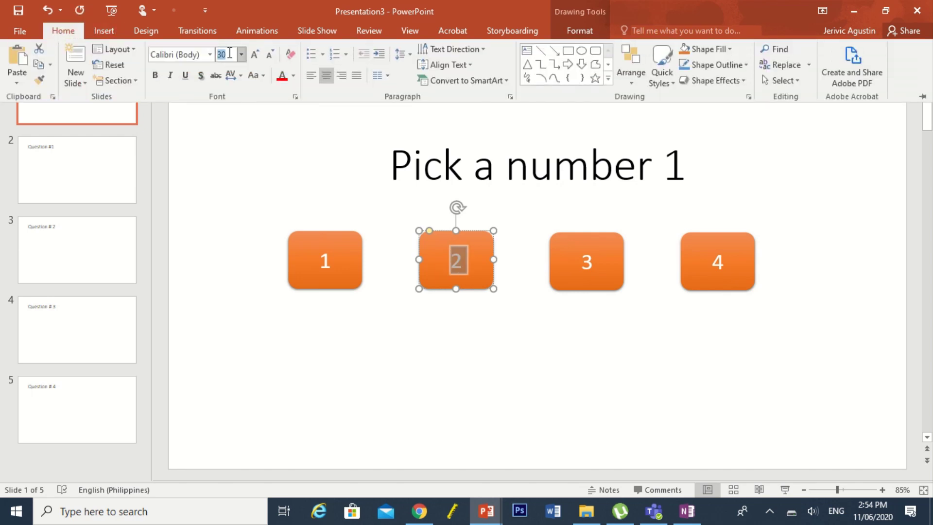
{"action": "left_click", "coordinate": [405, 344]}
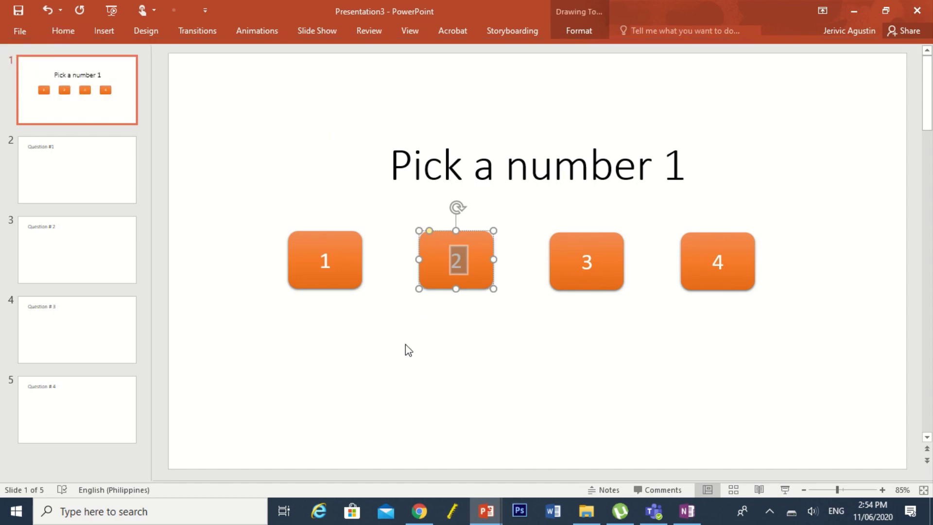
Hyperlink button 1 to slide 2, Question #1, as a place in this document.
{"action": "left_click", "coordinate": [349, 272]}
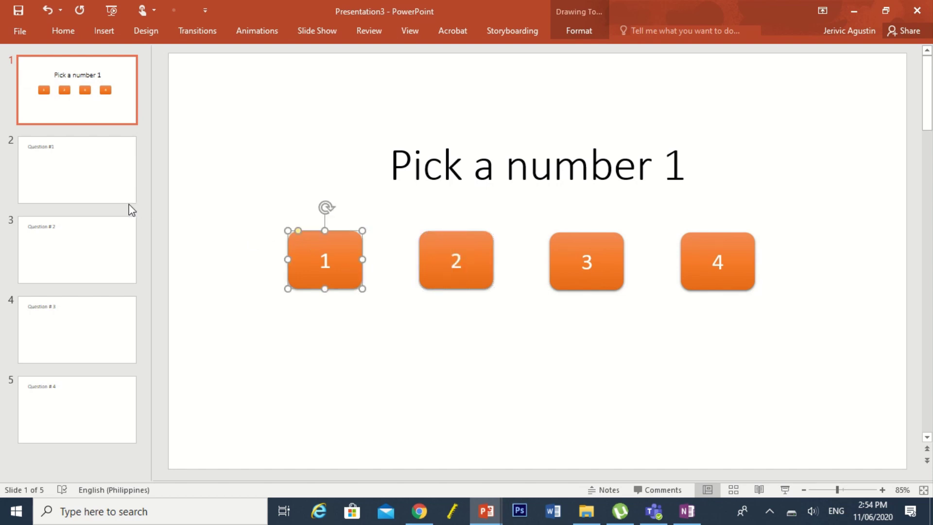
{"action": "right_click", "coordinate": [348, 261]}
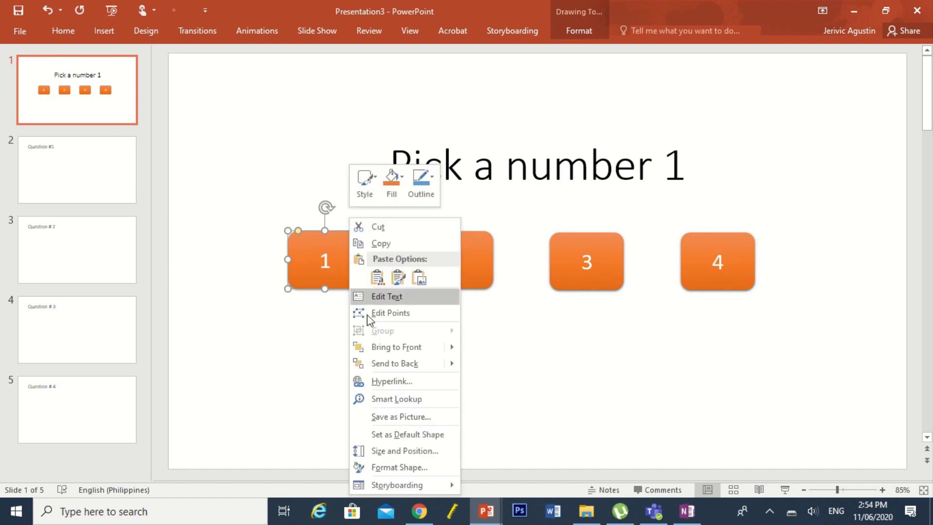
{"action": "left_click", "coordinate": [388, 383]}
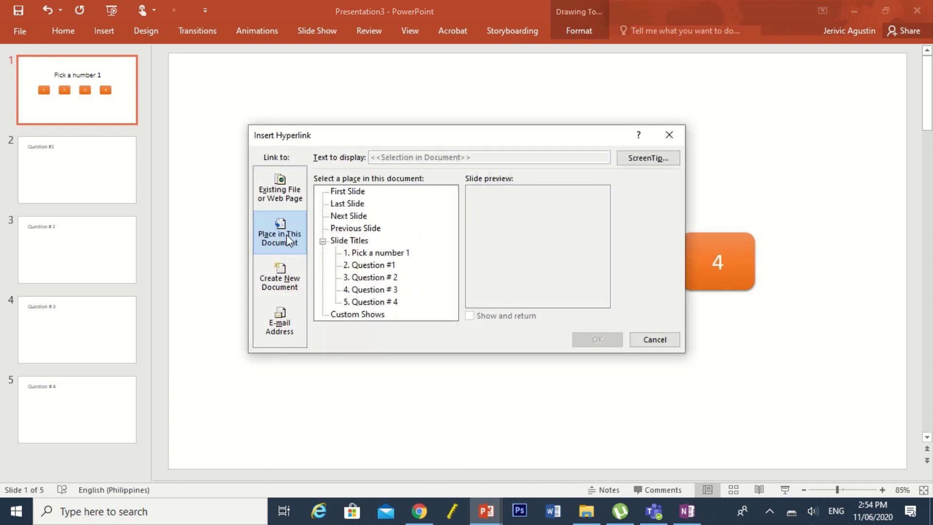
{"action": "left_click", "coordinate": [382, 266]}
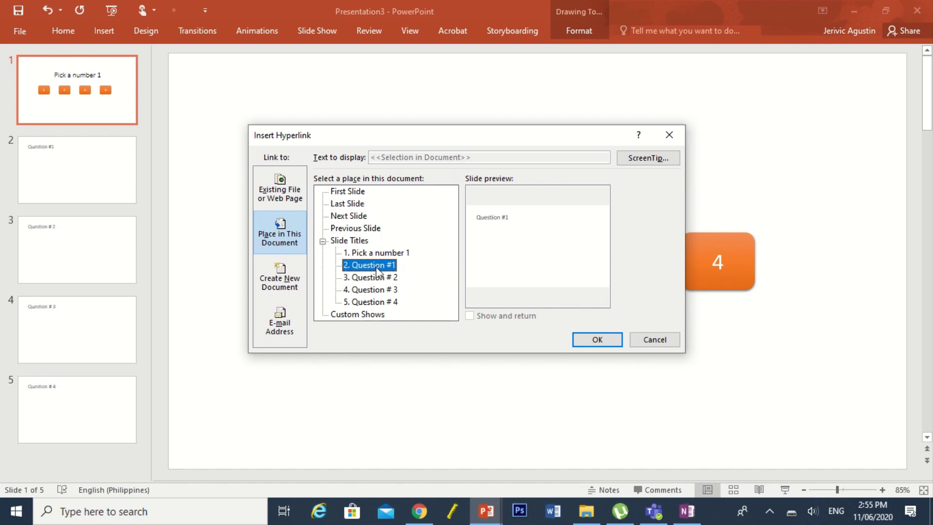
{"action": "left_click", "coordinate": [594, 340]}
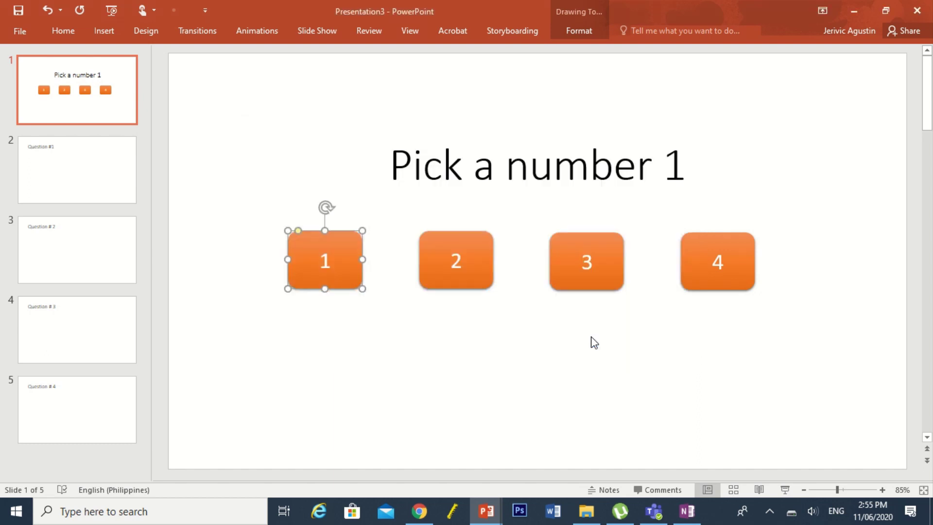
Hyperlink button 2 to the Question # 2 slide.
{"action": "left_click", "coordinate": [469, 248]}
{"action": "right_click", "coordinate": [471, 251]}
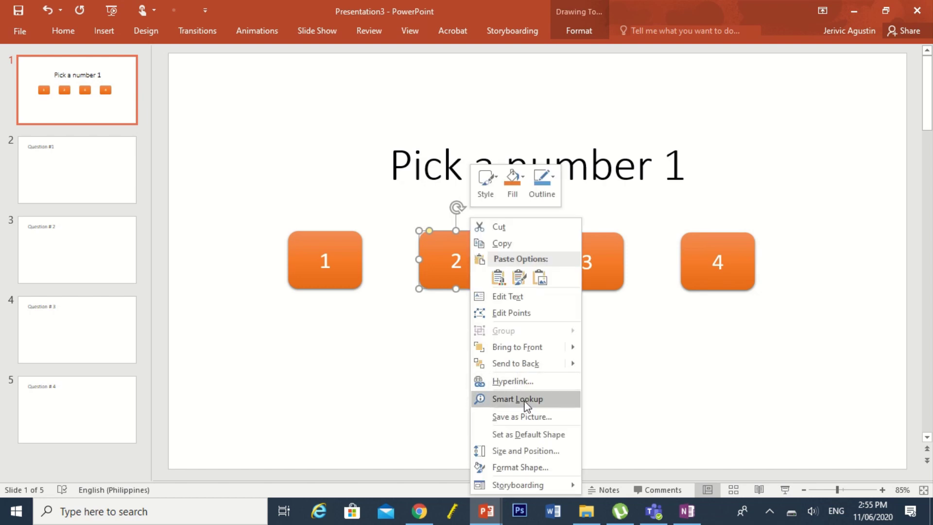
{"action": "left_click", "coordinate": [523, 382]}
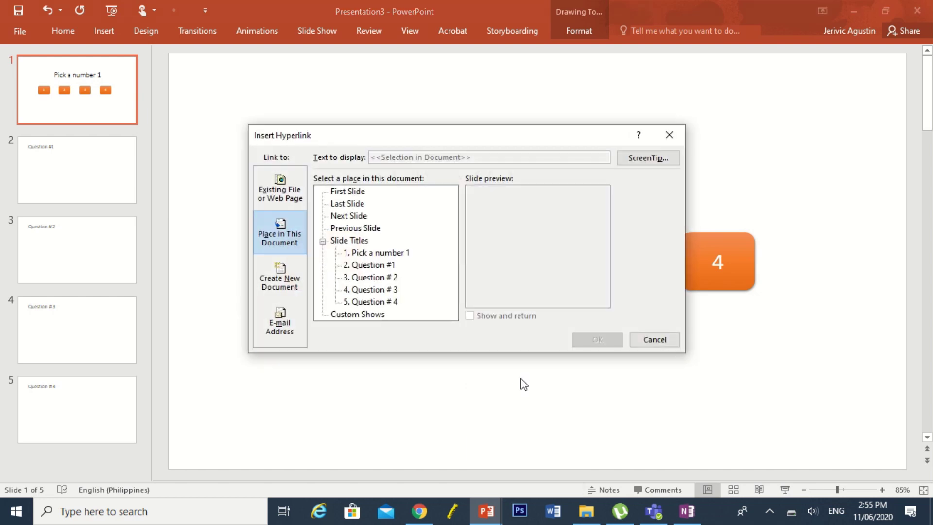
{"action": "left_click", "coordinate": [388, 278]}
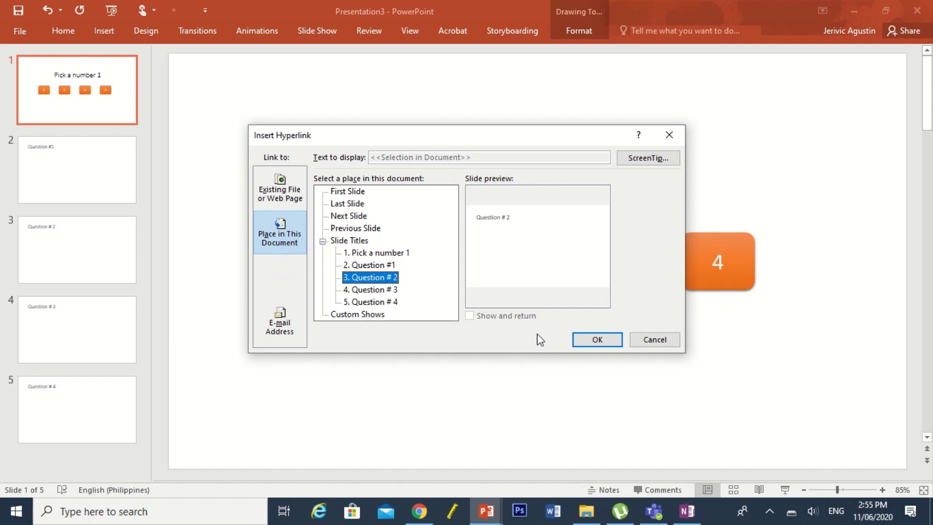
{"action": "left_click", "coordinate": [597, 340]}
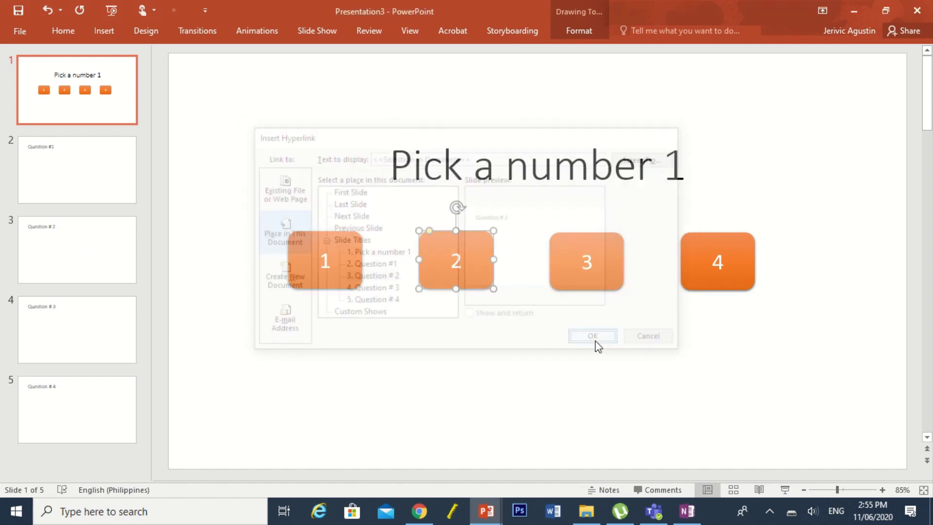
Hyperlink buttons 3 and 4 to the Question # 3 and Question # 4 slides.
{"action": "left_click", "coordinate": [576, 266]}
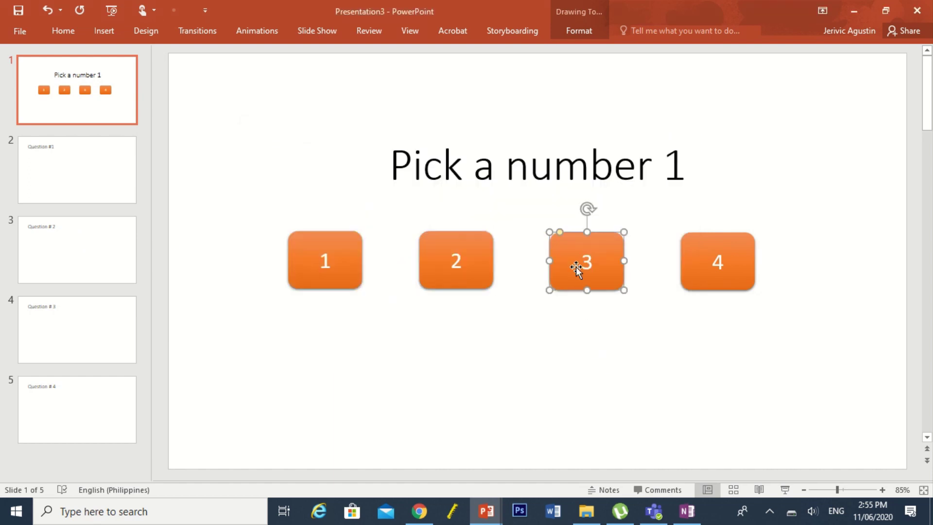
{"action": "right_click", "coordinate": [576, 266]}
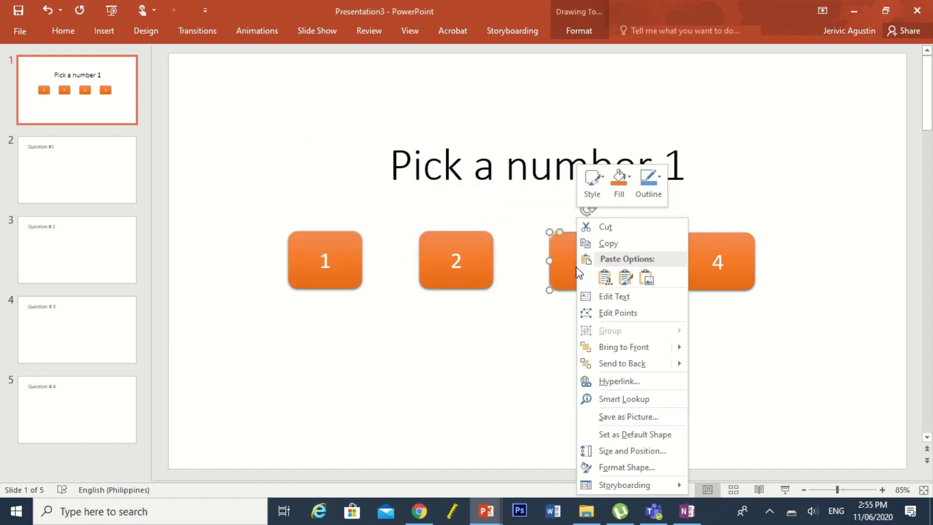
{"action": "left_click", "coordinate": [633, 387]}
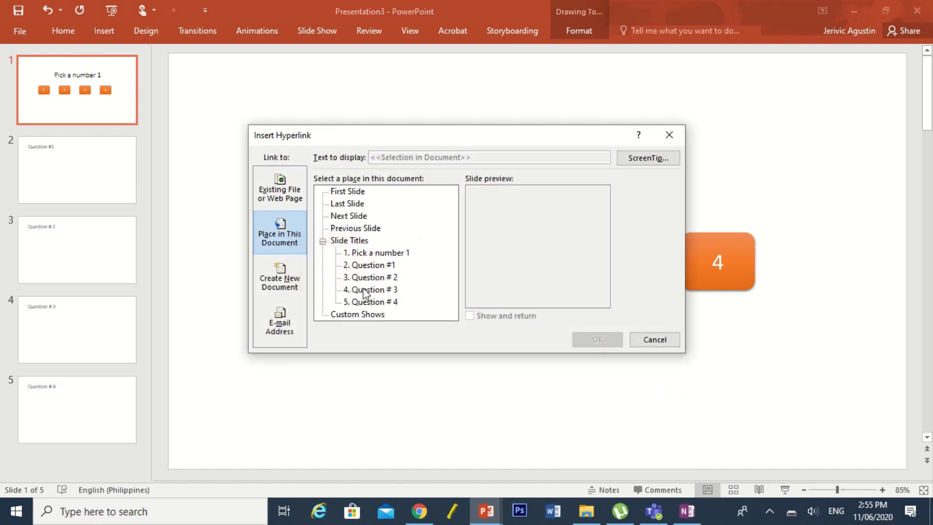
{"action": "left_click", "coordinate": [370, 290]}
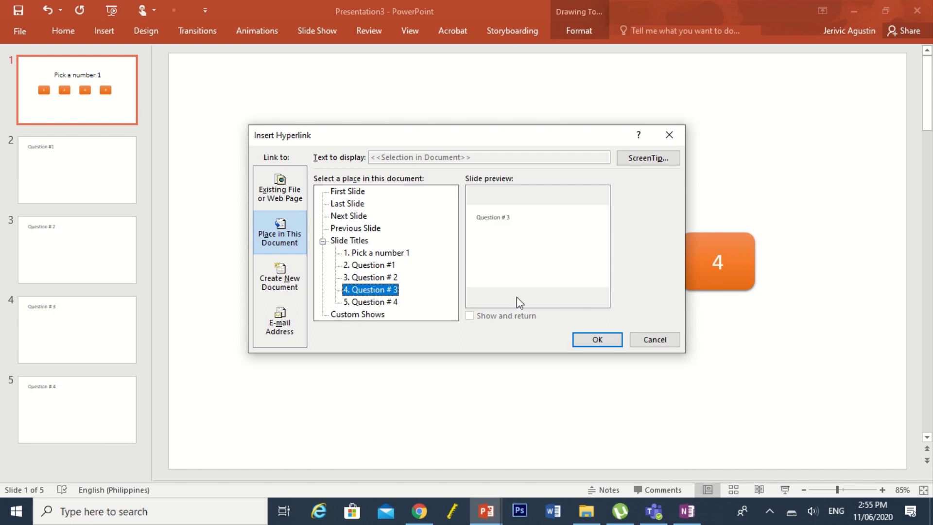
{"action": "left_click", "coordinate": [597, 340]}
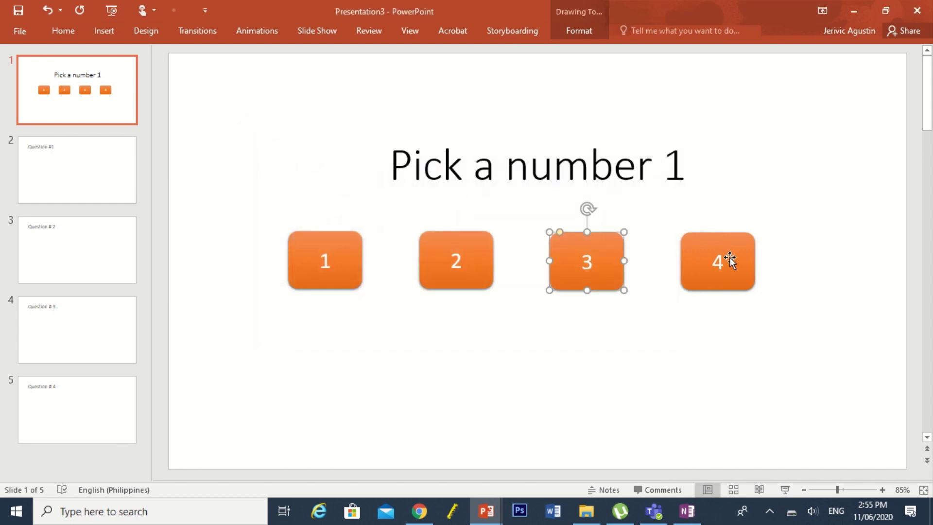
{"action": "left_click", "coordinate": [731, 260]}
{"action": "right_click", "coordinate": [730, 257]}
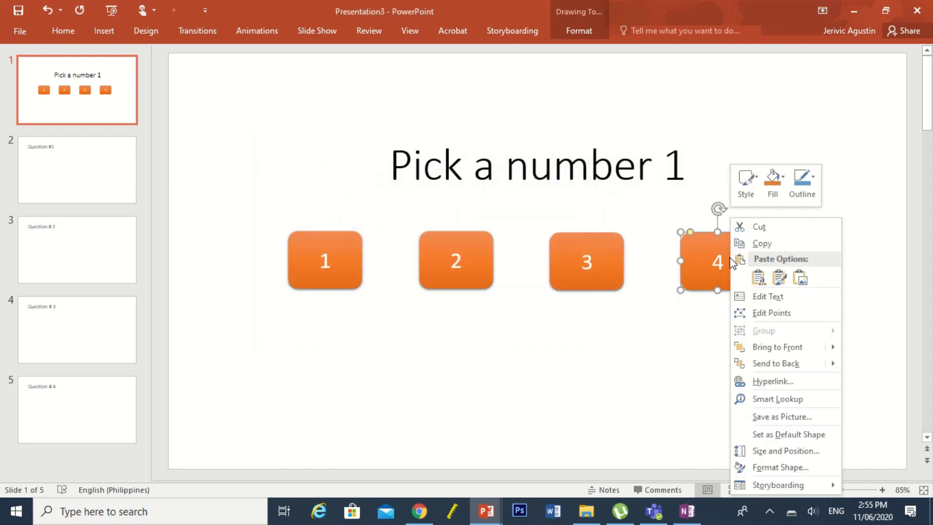
{"action": "left_click", "coordinate": [773, 382]}
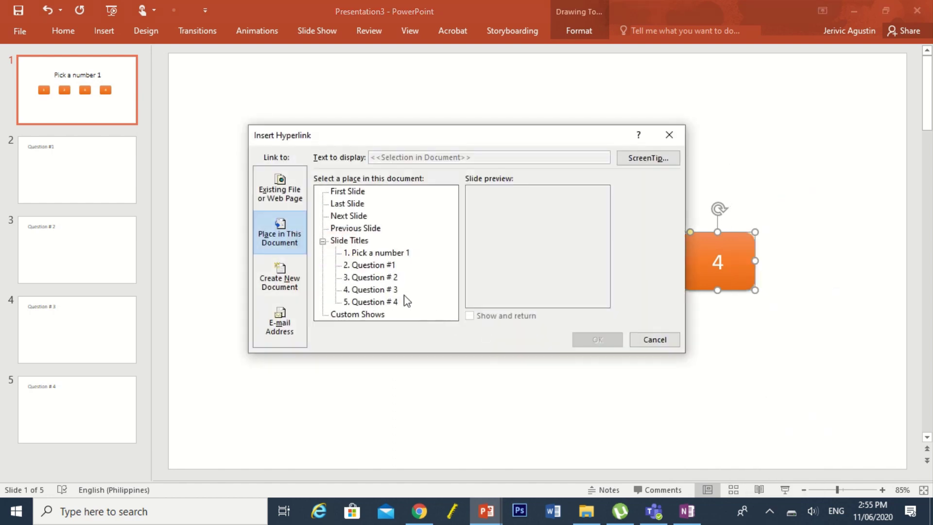
{"action": "left_click", "coordinate": [389, 302]}
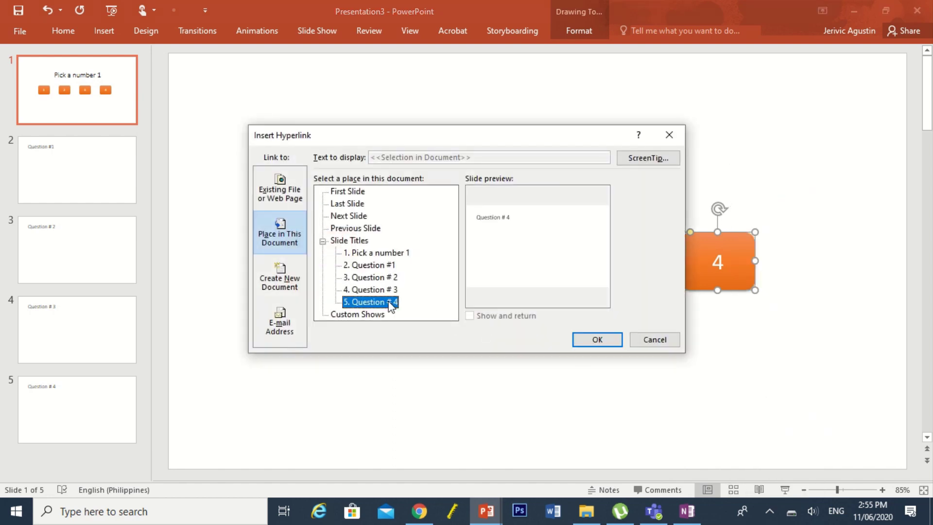
{"action": "left_click", "coordinate": [608, 343]}
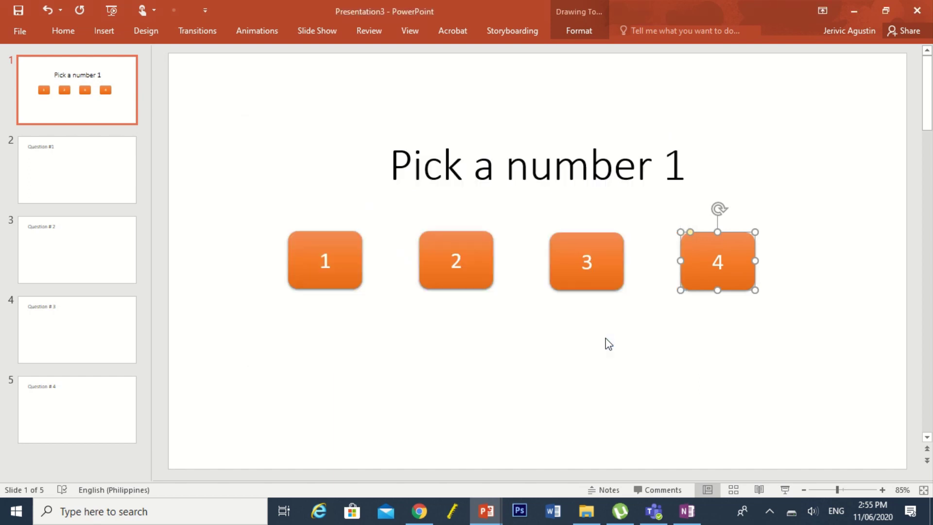
Run the slide show from Pick a number 1 and click button 1 to test its link.
{"action": "left_click", "coordinate": [107, 185]}
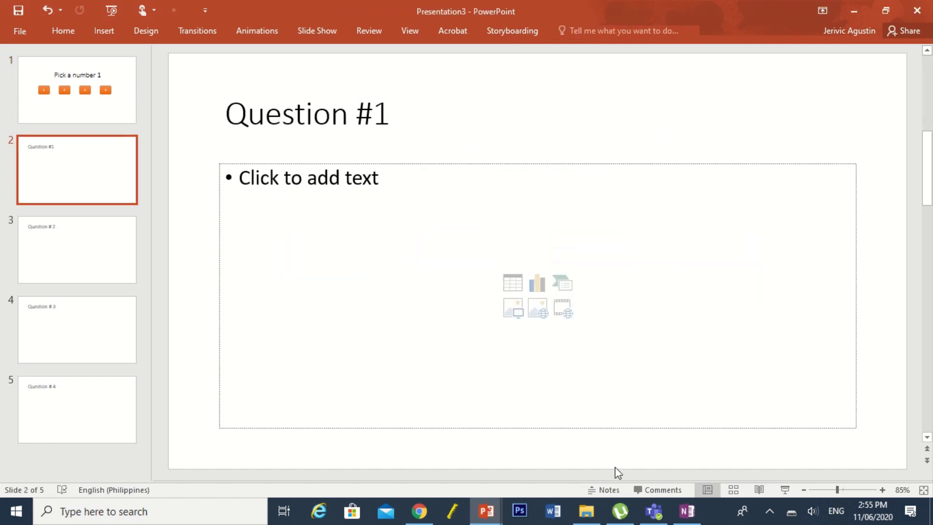
{"action": "left_click", "coordinate": [129, 117]}
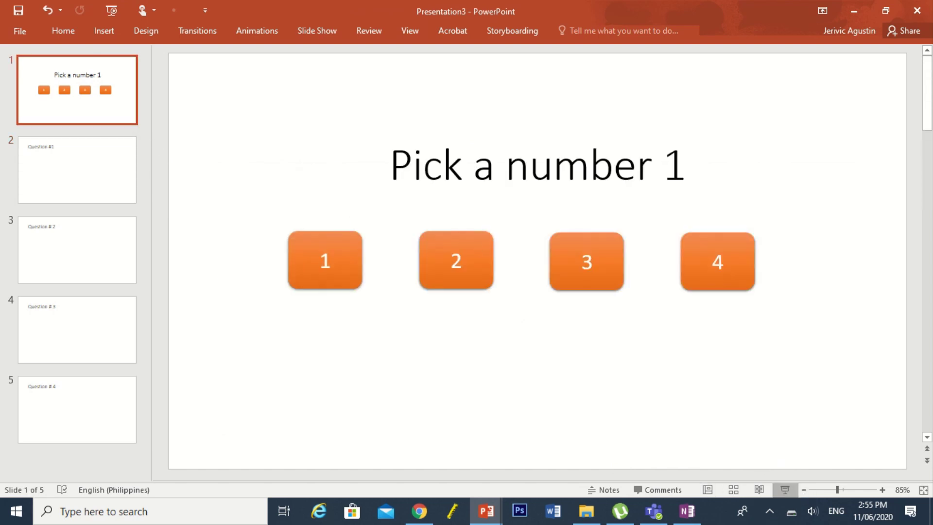
{"action": "left_click", "coordinate": [785, 489]}
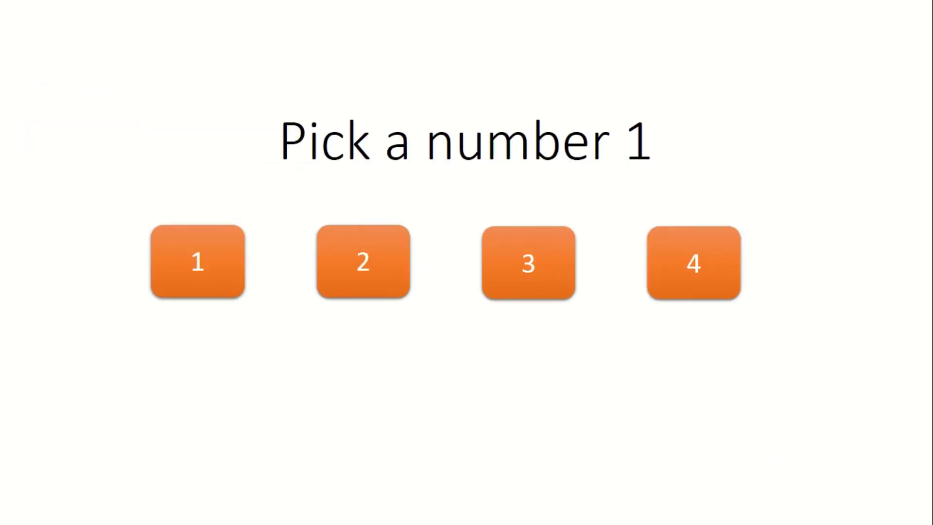
{"action": "left_click", "coordinate": [227, 276]}
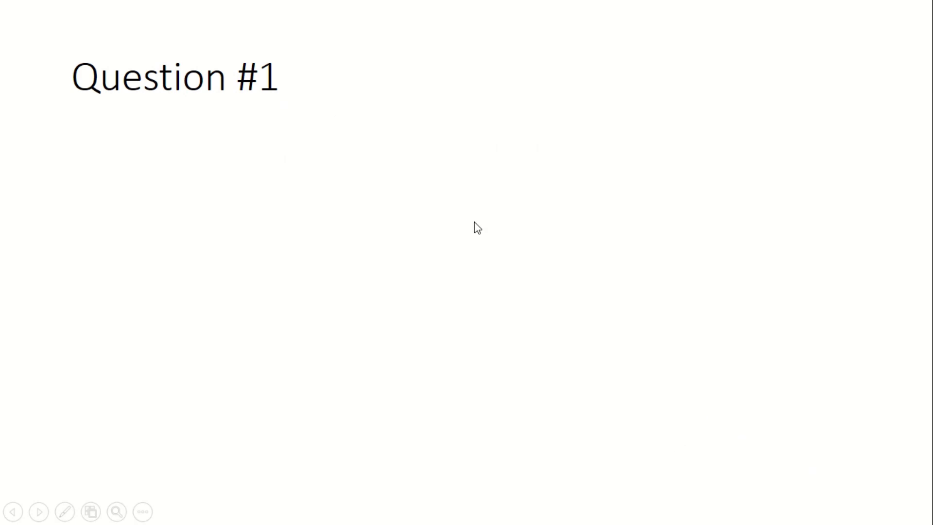
End the slide show and draw a rounded rectangle at the lower right of Question #1.
{"action": "key", "text": "Escape"}
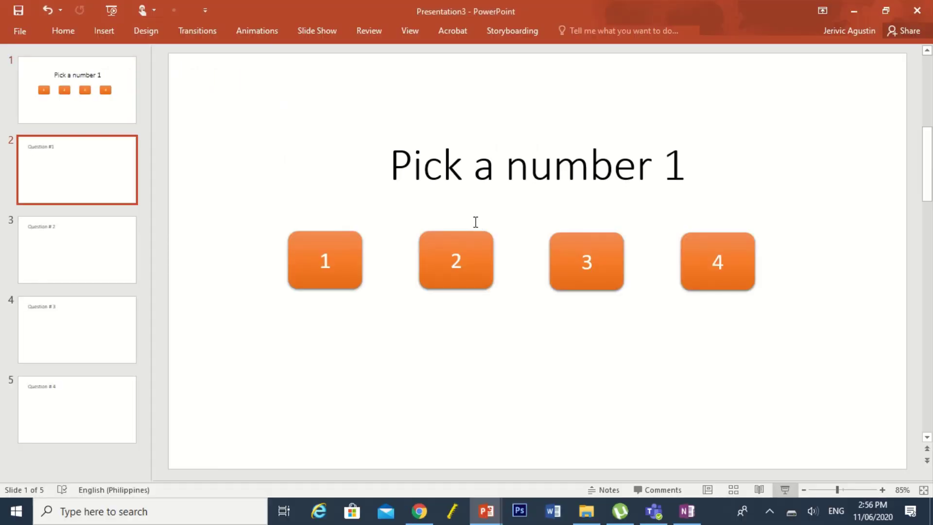
{"action": "left_click", "coordinate": [128, 84]}
{"action": "left_click", "coordinate": [113, 179]}
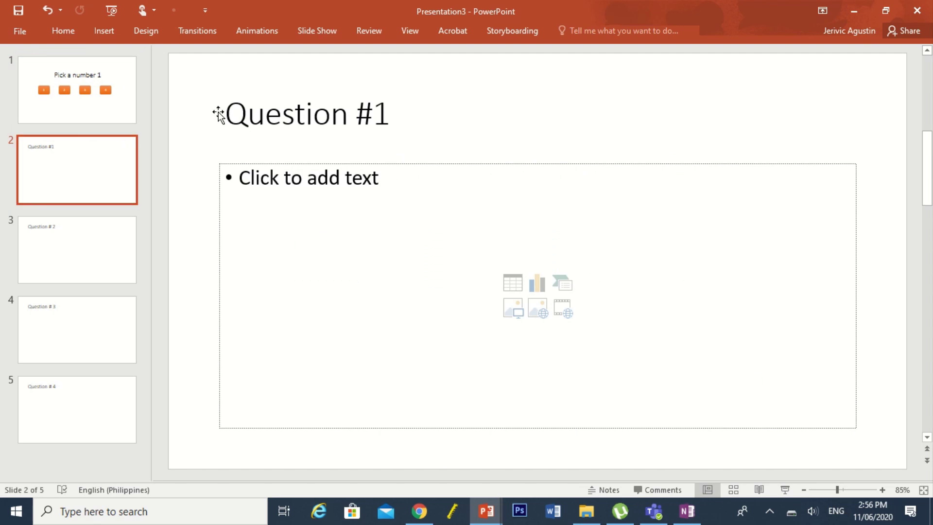
{"action": "left_click", "coordinate": [99, 32]}
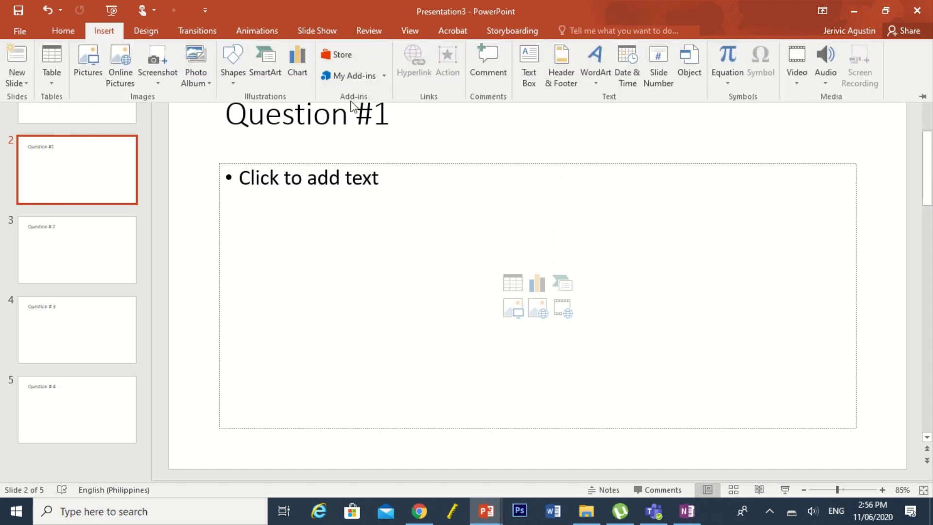
{"action": "left_click", "coordinate": [232, 81]}
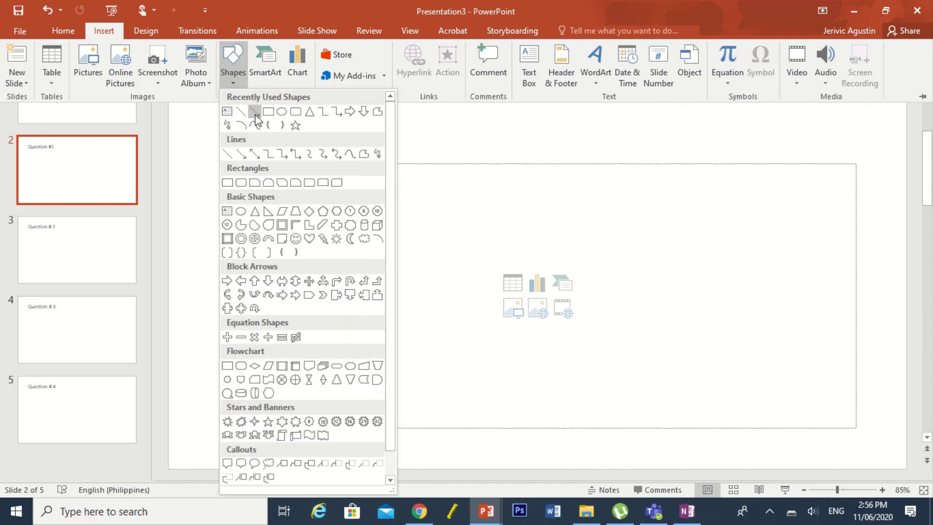
{"action": "left_click", "coordinate": [295, 111]}
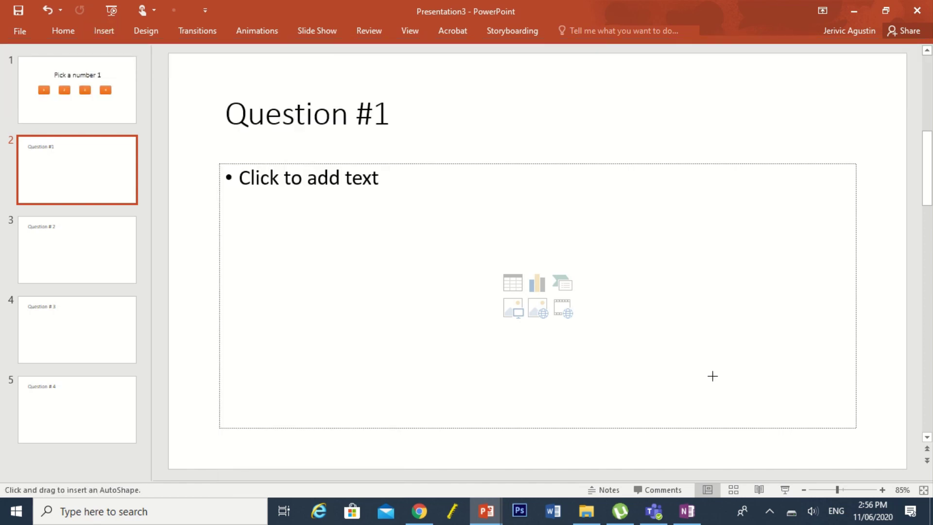
{"action": "left_click_drag", "start_coordinate": [708, 380], "coordinate": [826, 428]}
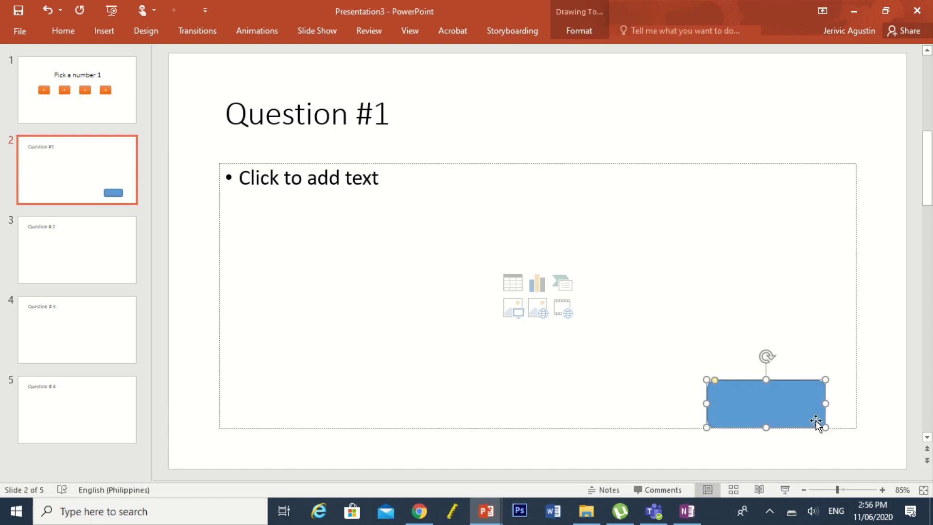
Give the new rectangle the orange shape style matching the number buttons.
{"action": "left_click", "coordinate": [581, 31]}
{"action": "left_click", "coordinate": [302, 79]}
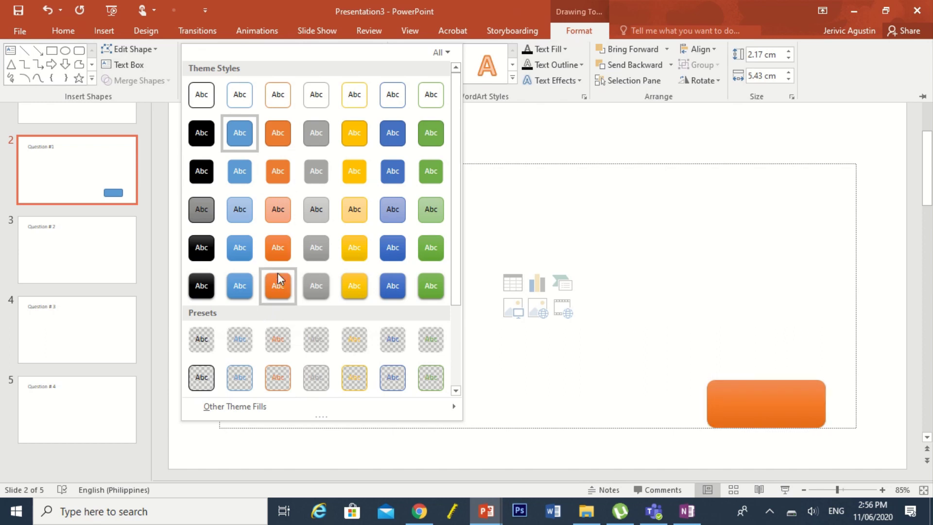
{"action": "left_click", "coordinate": [278, 285]}
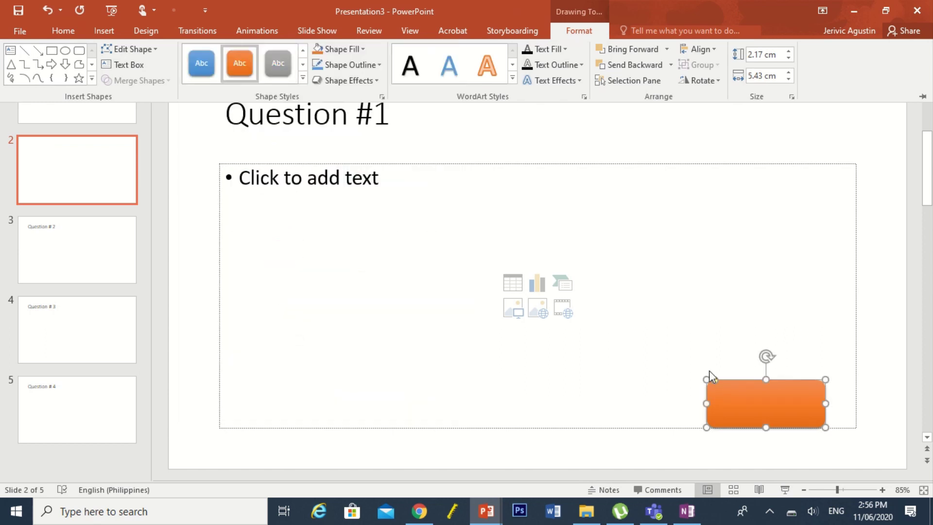
{"action": "right_click", "coordinate": [752, 409]}
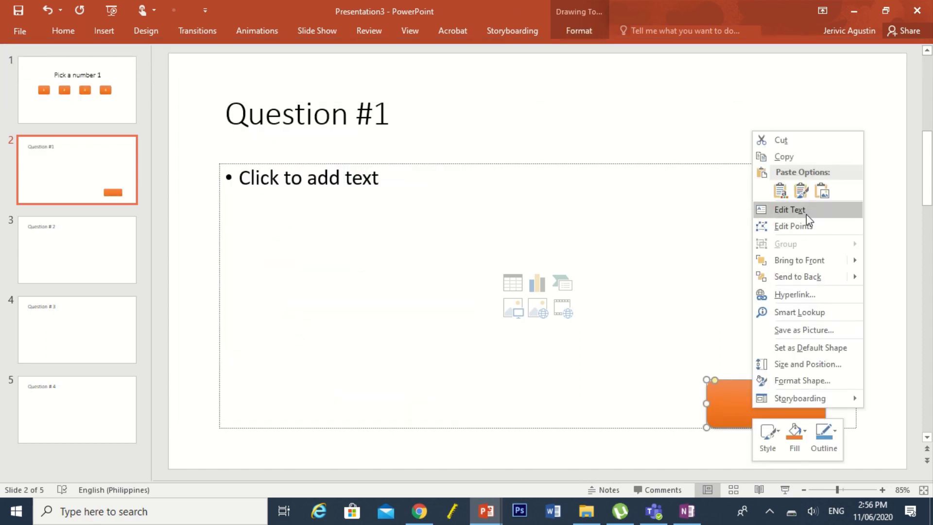
Label the orange button 'Pick a number' in bold and drag its top edge down to shorten it.
{"action": "left_click", "coordinate": [806, 210]}
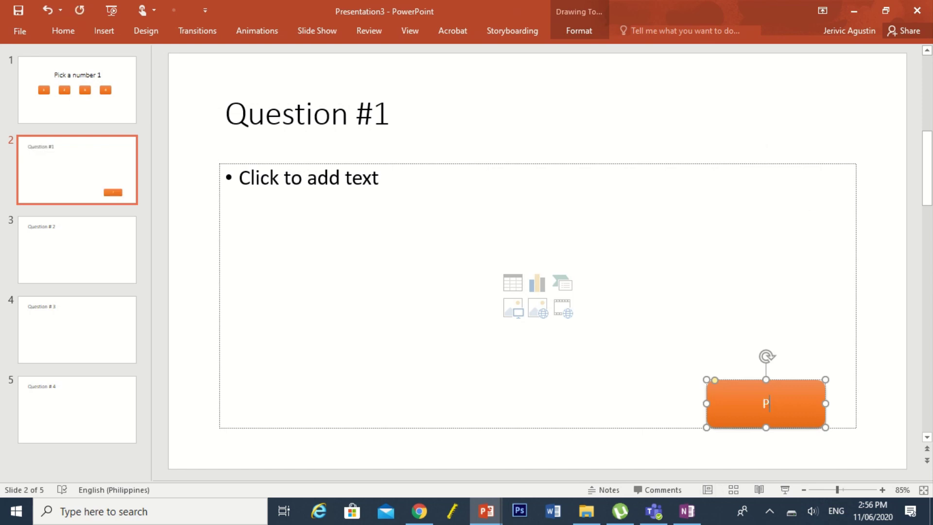
{"action": "type", "text": "Pick a nu"}
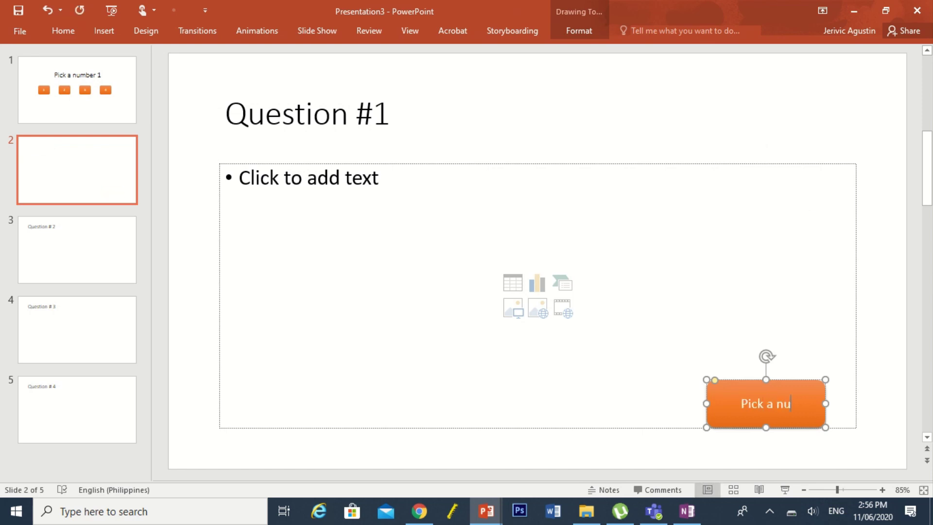
{"action": "type", "text": "mber"}
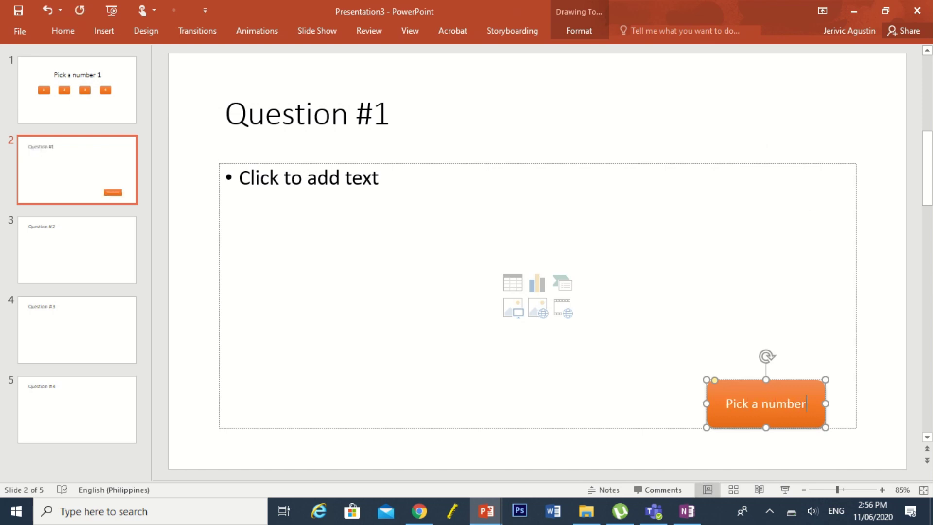
{"action": "key", "text": "shift+Left"}
{"action": "key", "text": "shift+Left"}
{"action": "key", "text": "shift+Left"}
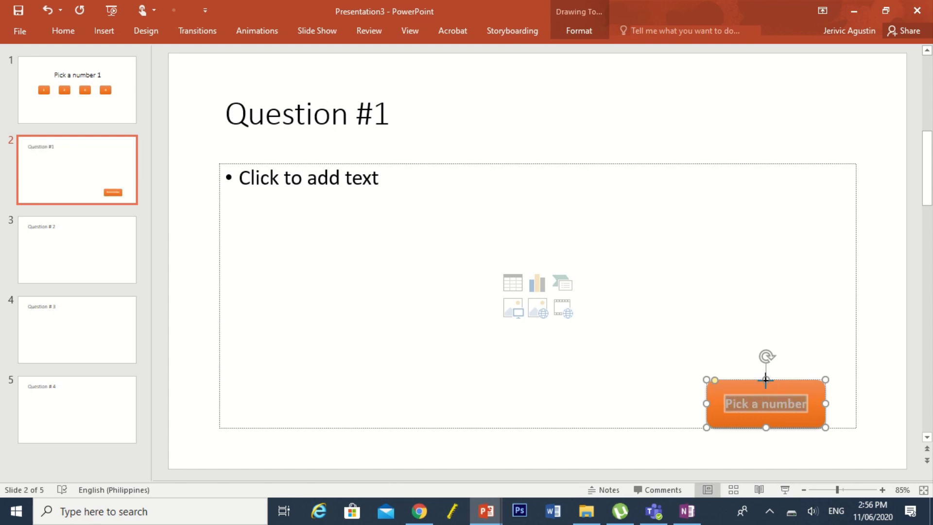
{"action": "left_click_drag", "start_coordinate": [766, 379], "coordinate": [768, 396]}
{"action": "left_click", "coordinate": [761, 312]}
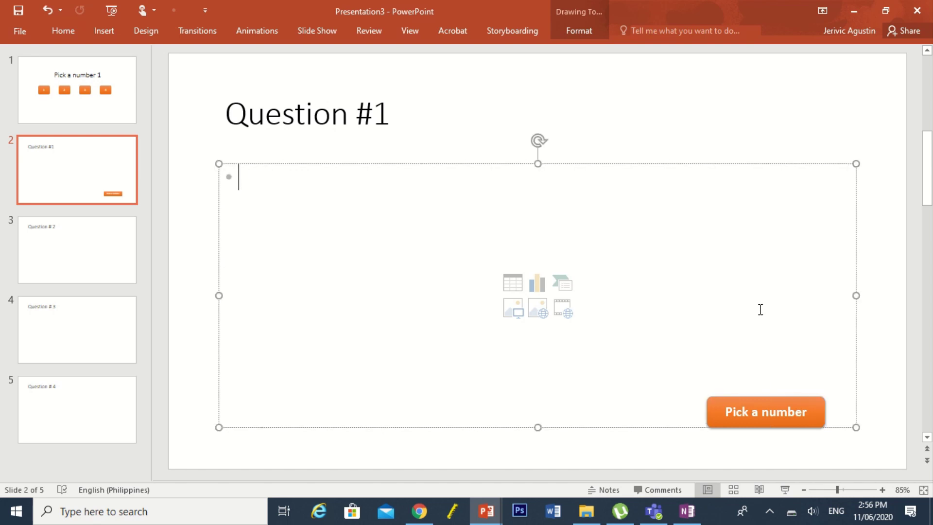
{"action": "left_click", "coordinate": [767, 399]}
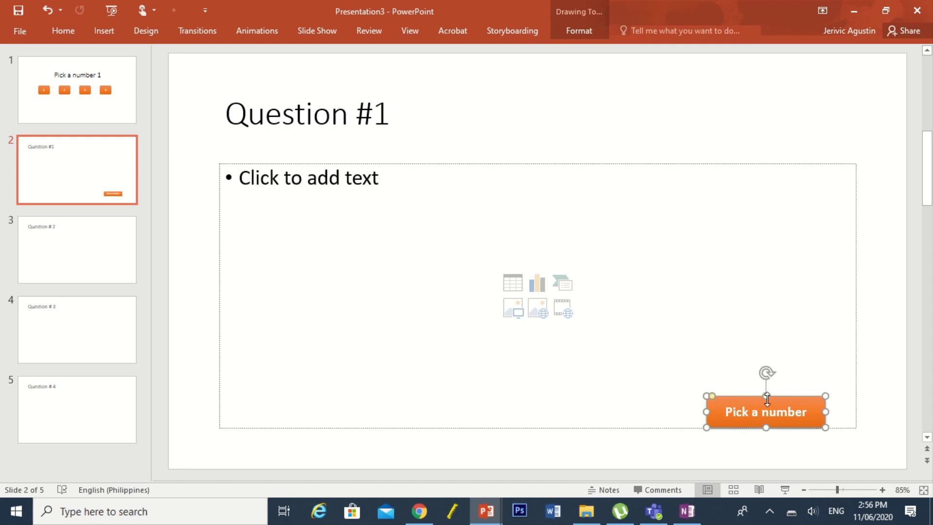
Paste copies of the Pick a number button onto Question # 2, # 3 and # 4, then revisit Question #1.
{"action": "left_click", "coordinate": [22, 246]}
{"action": "key", "text": "ctrl+v"}
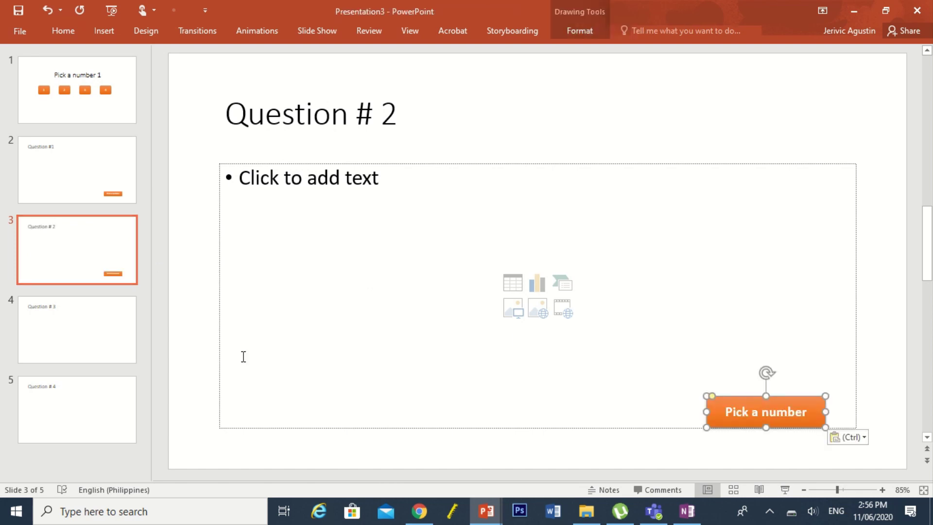
{"action": "left_click", "coordinate": [56, 336]}
{"action": "key", "text": "ctrl+v"}
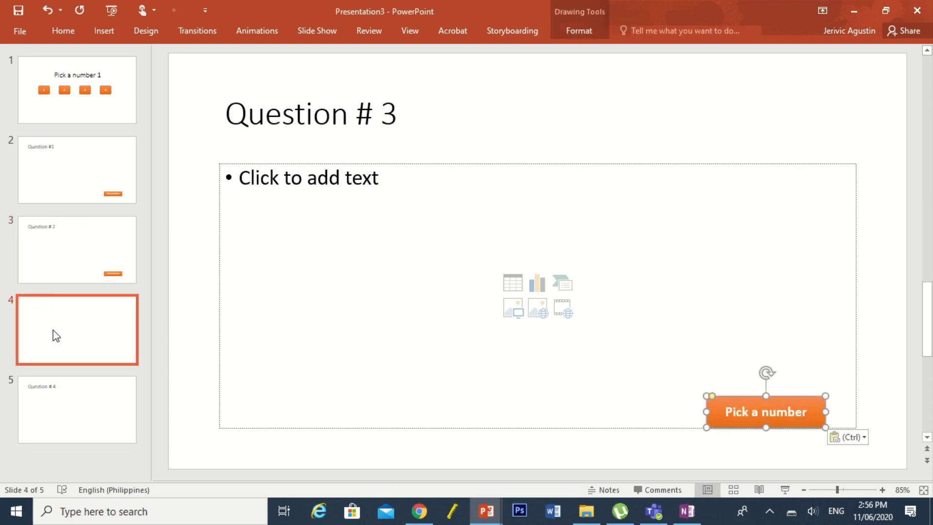
{"action": "left_click", "coordinate": [62, 417]}
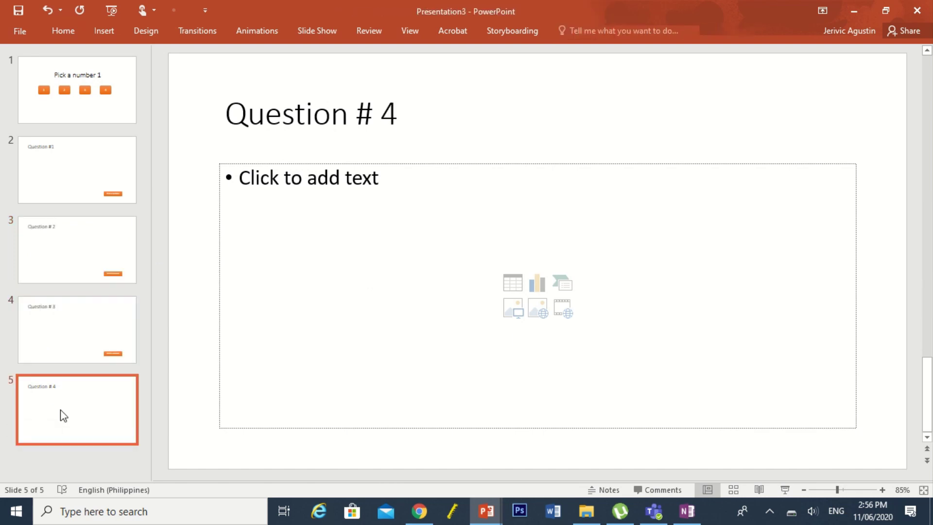
{"action": "key", "text": "ctrl+v"}
{"action": "left_click", "coordinate": [339, 268]}
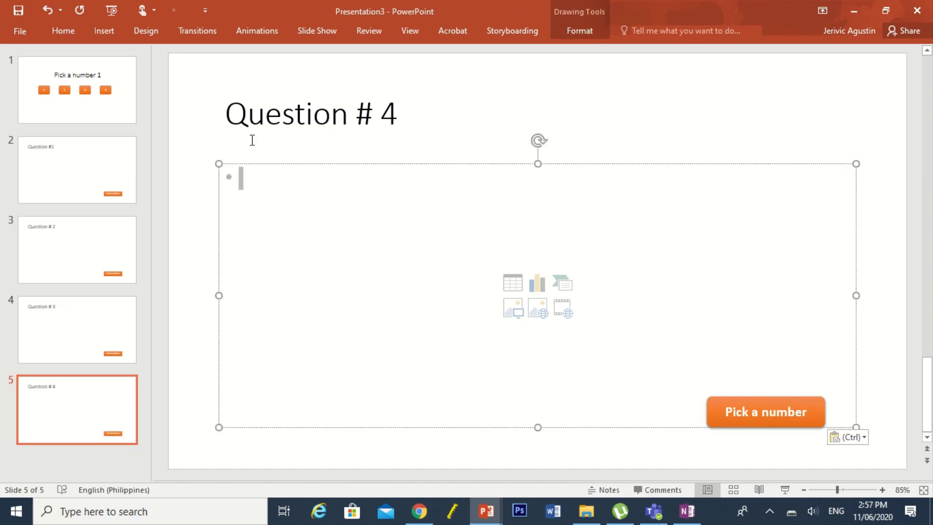
{"action": "left_click", "coordinate": [84, 161]}
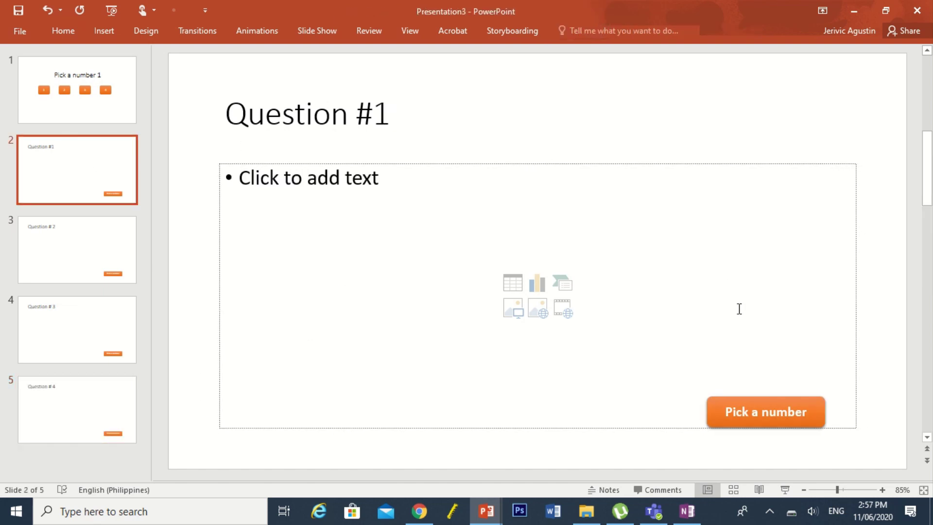
Hyperlink Question #1's button to slide '1. Pick a number 1' via Place in This Document.
{"action": "right_click", "coordinate": [761, 403]}
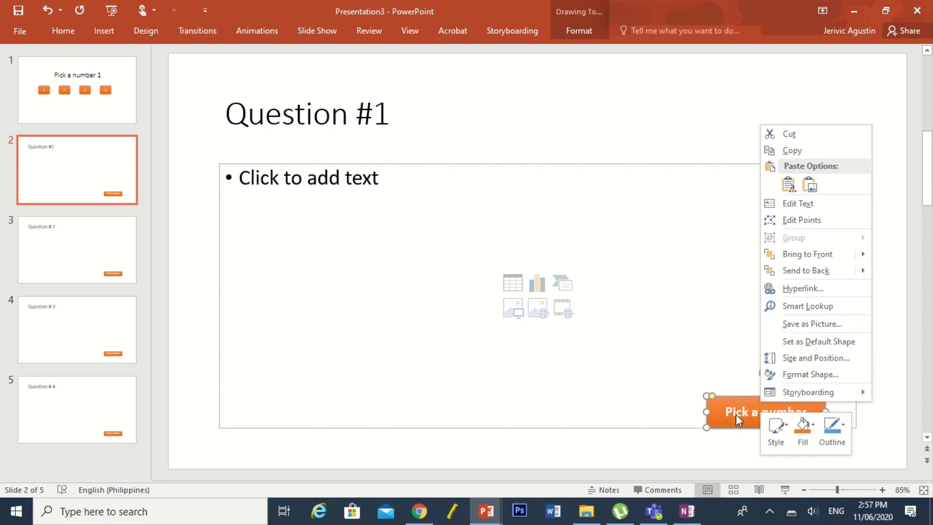
{"action": "right_click", "coordinate": [725, 405]}
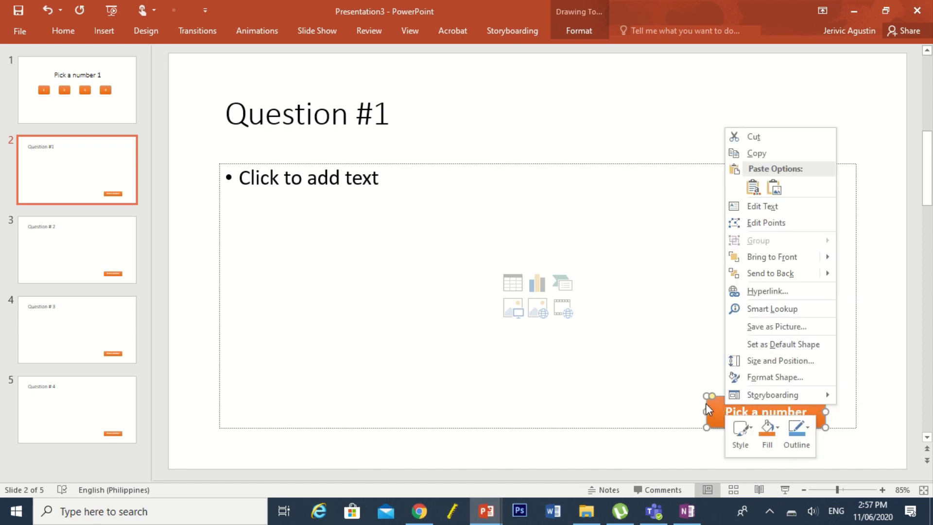
{"action": "right_click", "coordinate": [707, 404]}
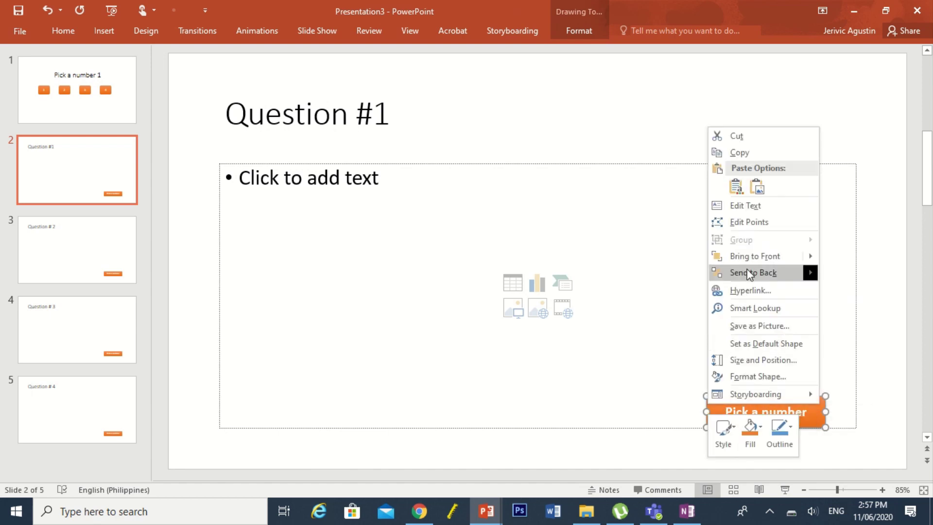
{"action": "left_click", "coordinate": [751, 292]}
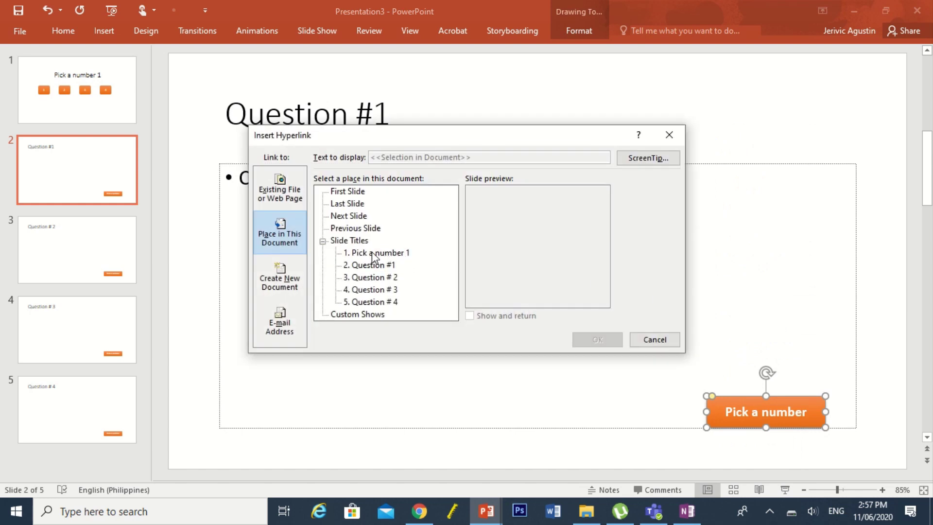
{"action": "left_click", "coordinate": [374, 253]}
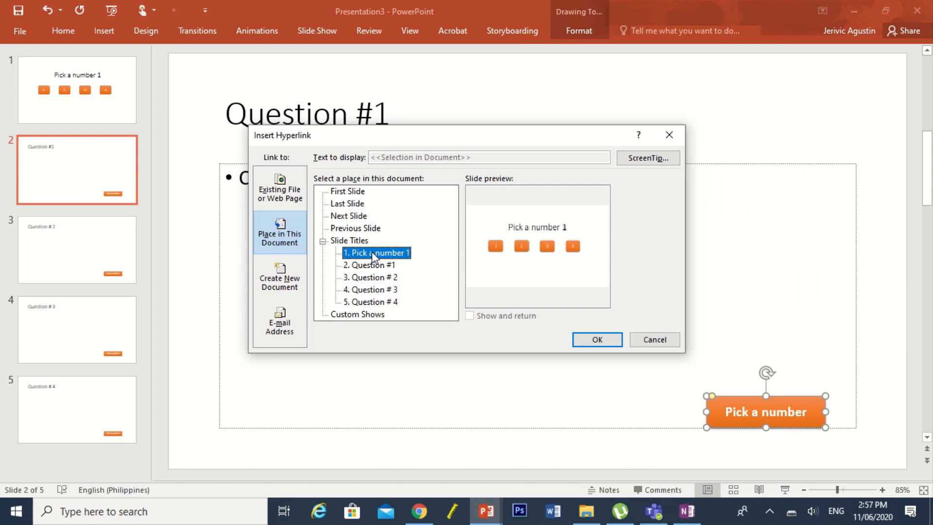
{"action": "left_click", "coordinate": [603, 340]}
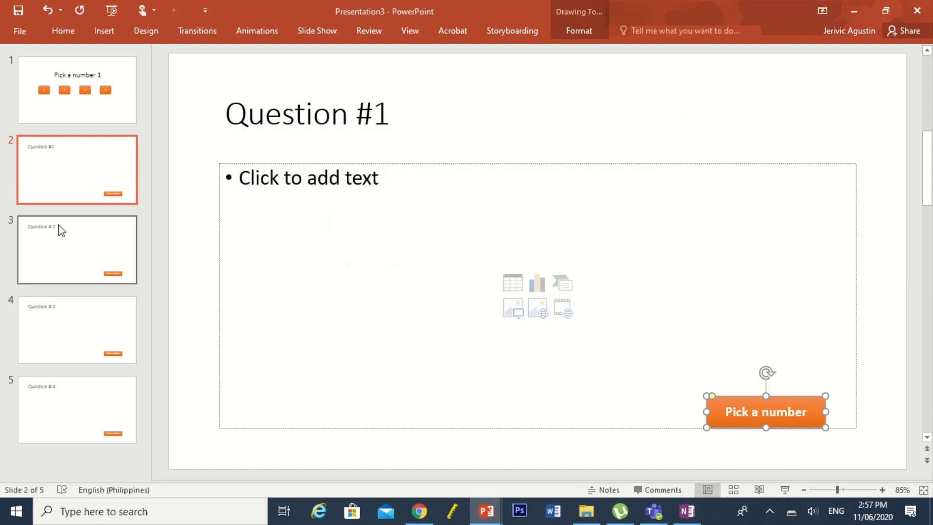
{"action": "left_click", "coordinate": [60, 234]}
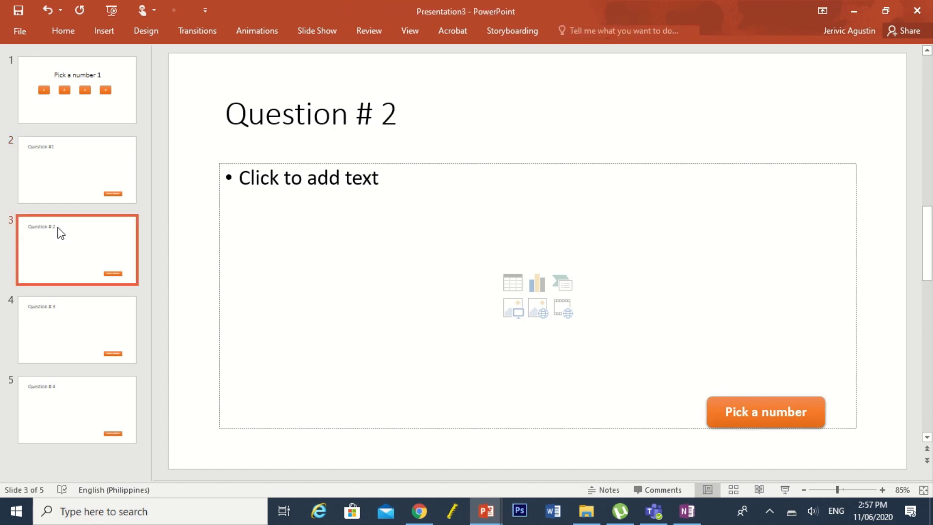
Hyperlink Question # 2's Pick a number button to slide '1. Pick a number 1'.
{"action": "right_click", "coordinate": [756, 400]}
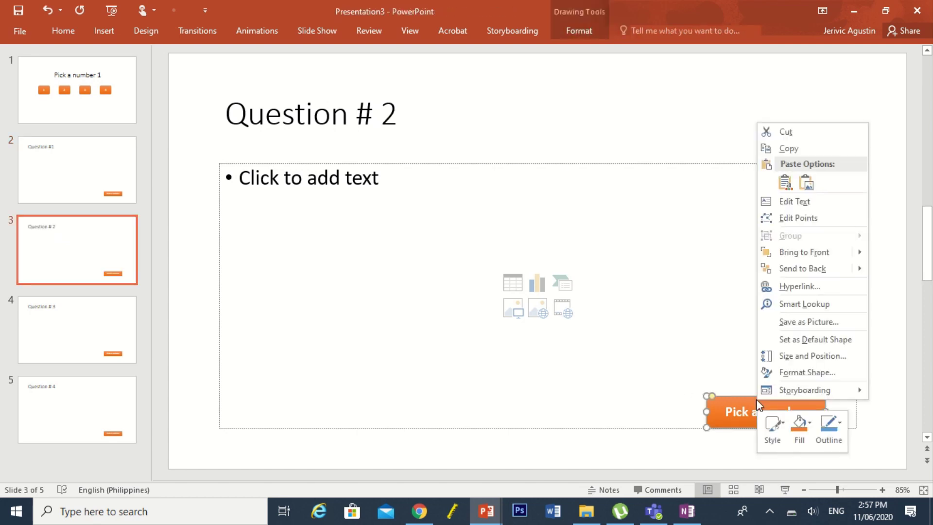
{"action": "left_click", "coordinate": [799, 287]}
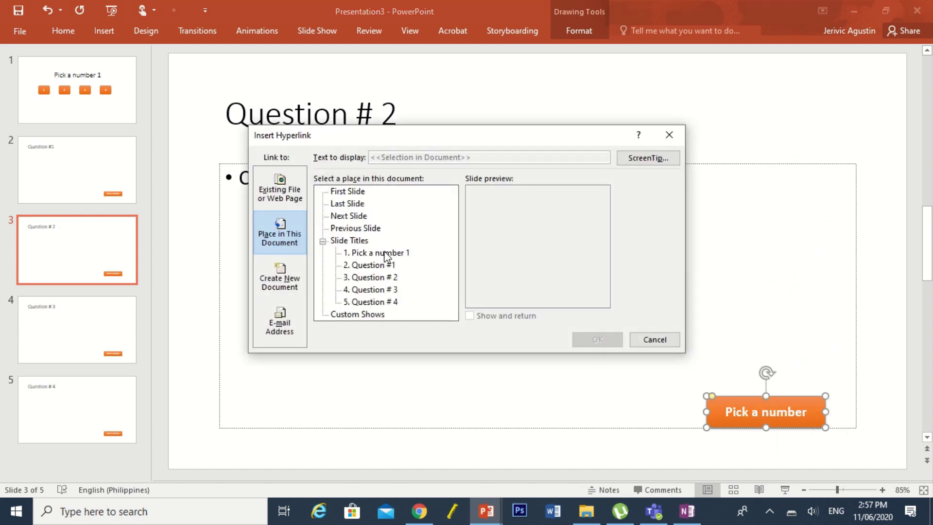
{"action": "left_click", "coordinate": [386, 254]}
{"action": "left_click", "coordinate": [596, 342]}
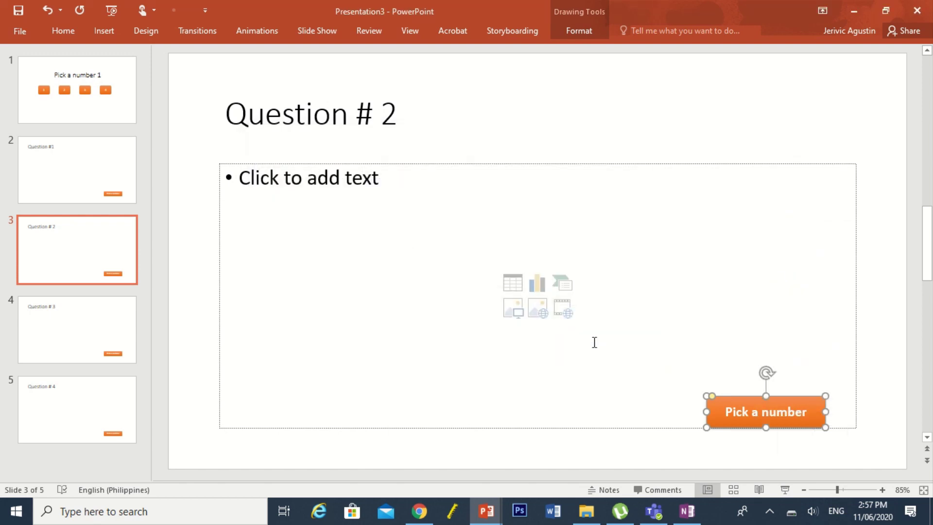
{"action": "left_click", "coordinate": [83, 318]}
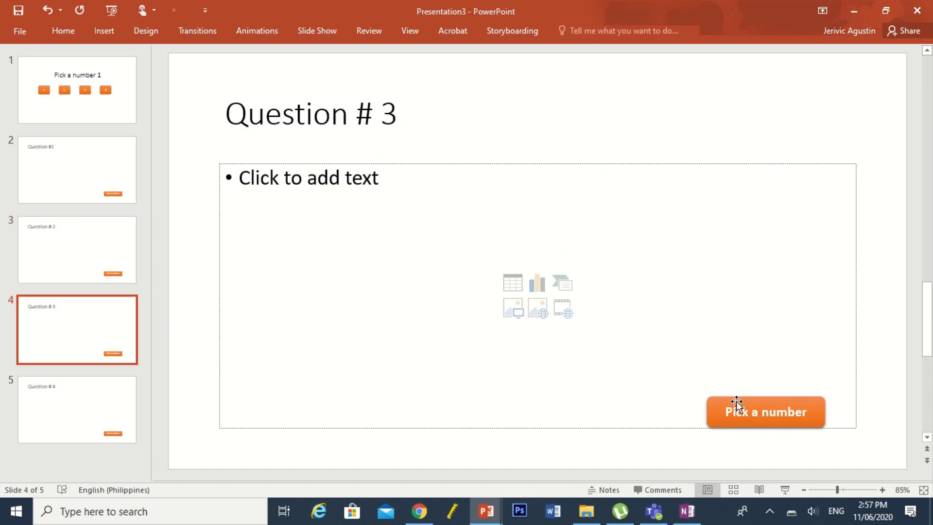
Hyperlink Question # 3's Pick a number button to slide '1. Pick a number 1'.
{"action": "right_click", "coordinate": [737, 403]}
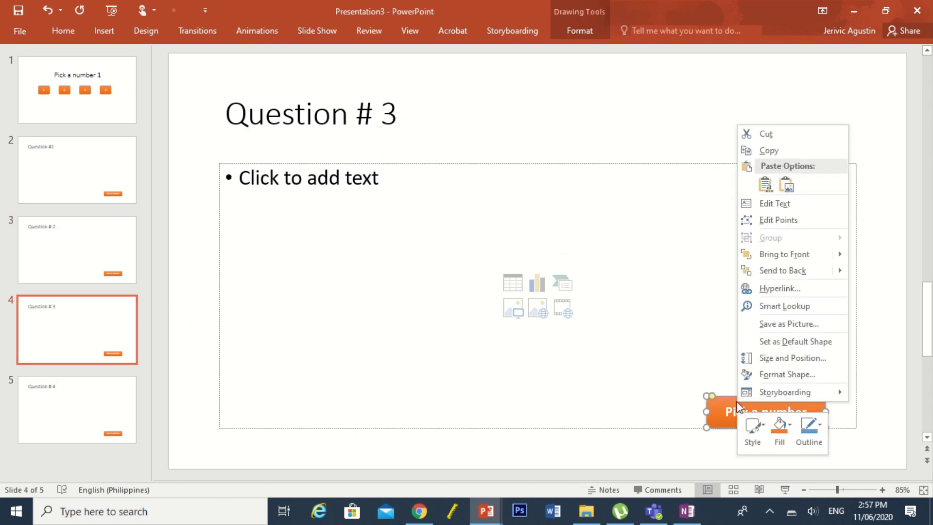
{"action": "left_click", "coordinate": [780, 289]}
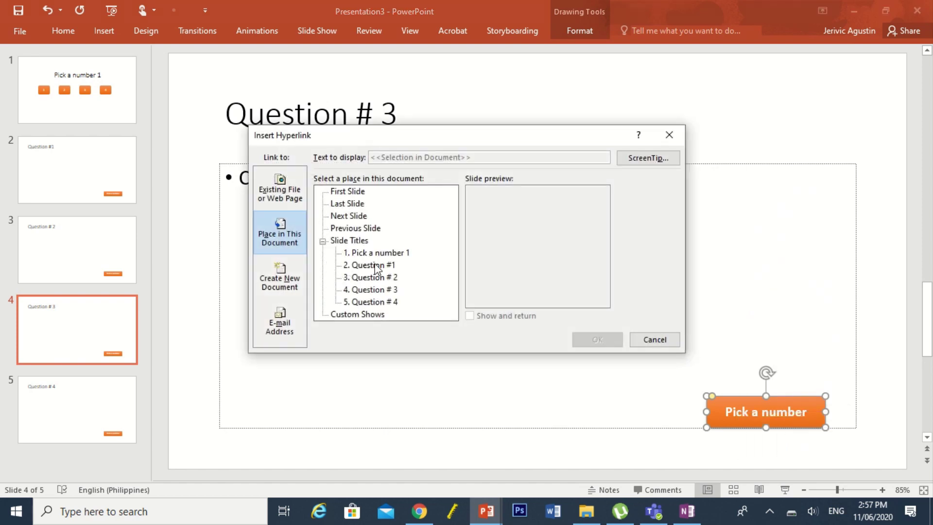
{"action": "left_click", "coordinate": [375, 253]}
{"action": "left_click", "coordinate": [591, 342]}
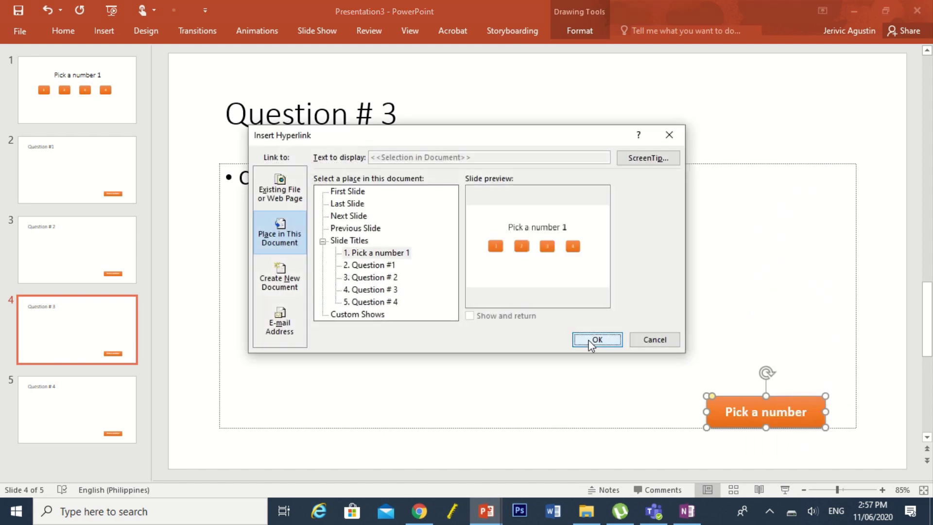
{"action": "left_click", "coordinate": [84, 397]}
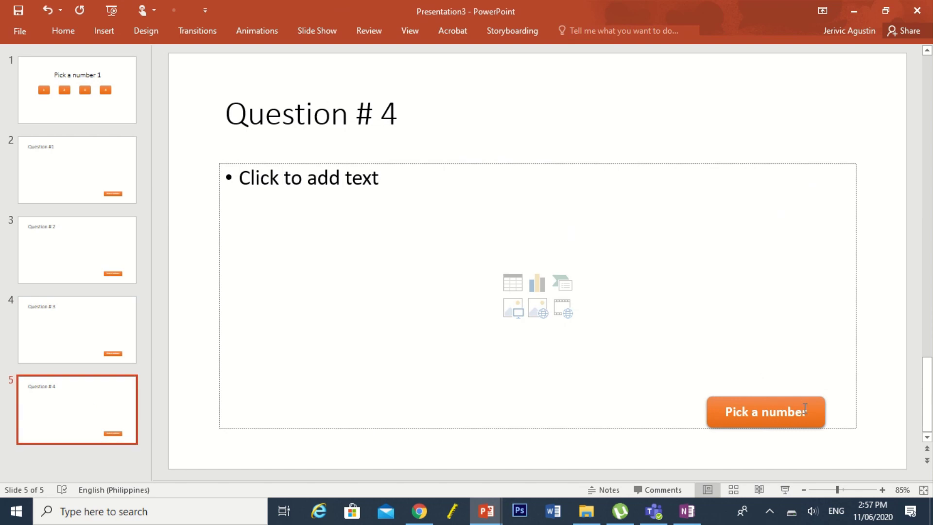
Hyperlink Question # 4's button to '1. Pick a number 1', then return to that slide.
{"action": "right_click", "coordinate": [733, 401]}
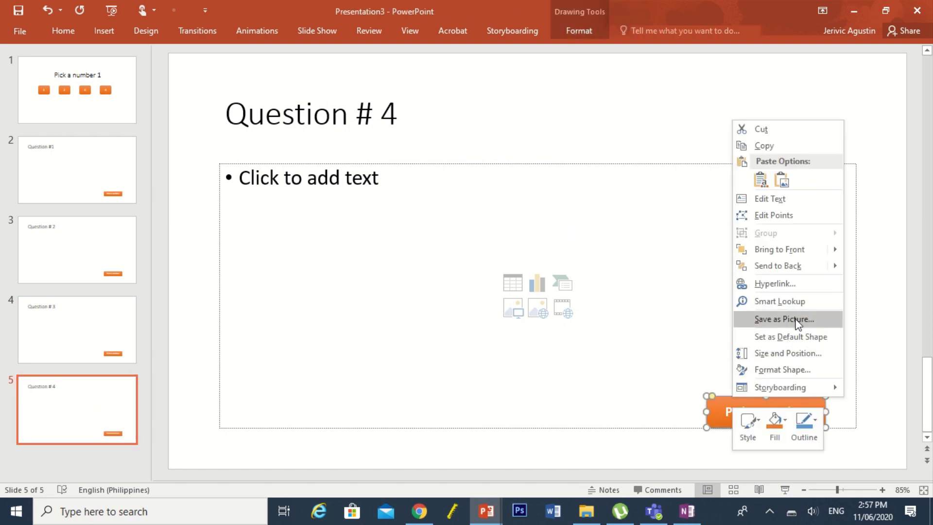
{"action": "left_click", "coordinate": [784, 286]}
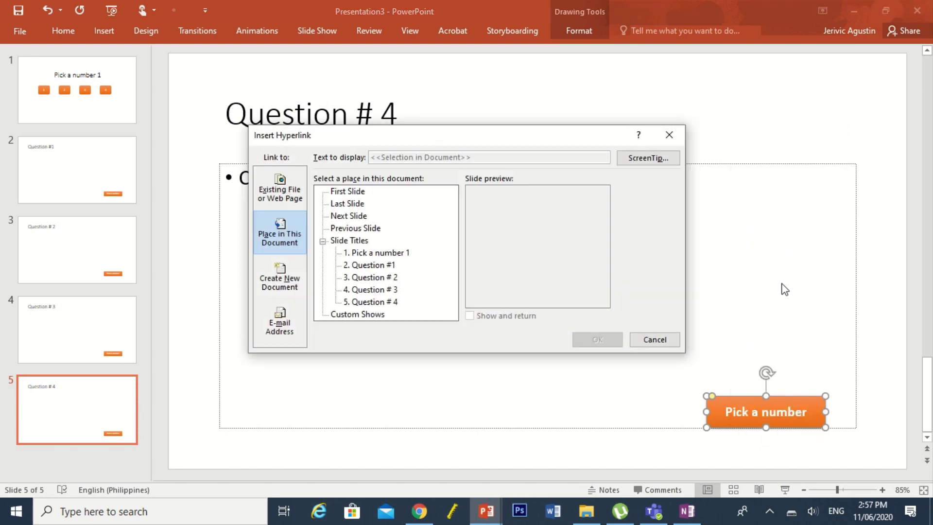
{"action": "left_click", "coordinate": [386, 253]}
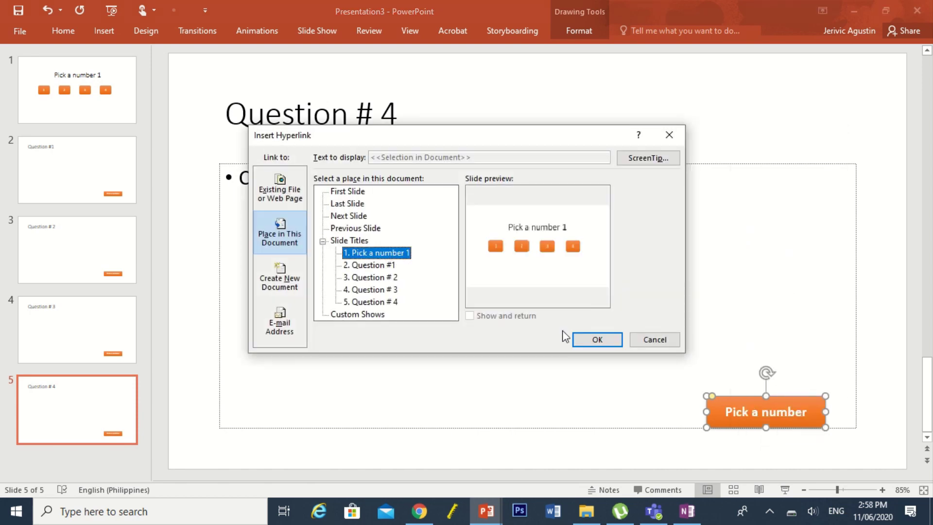
{"action": "left_click", "coordinate": [588, 340]}
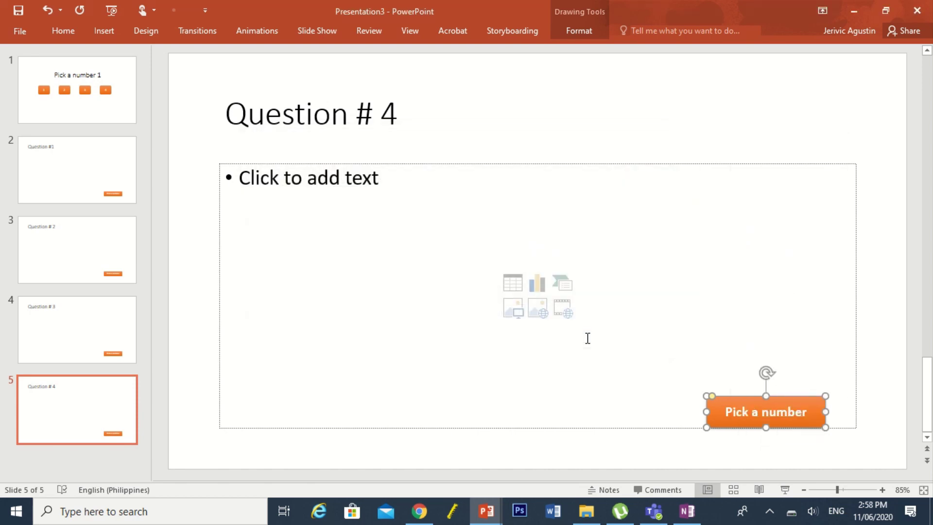
{"action": "left_click", "coordinate": [66, 119]}
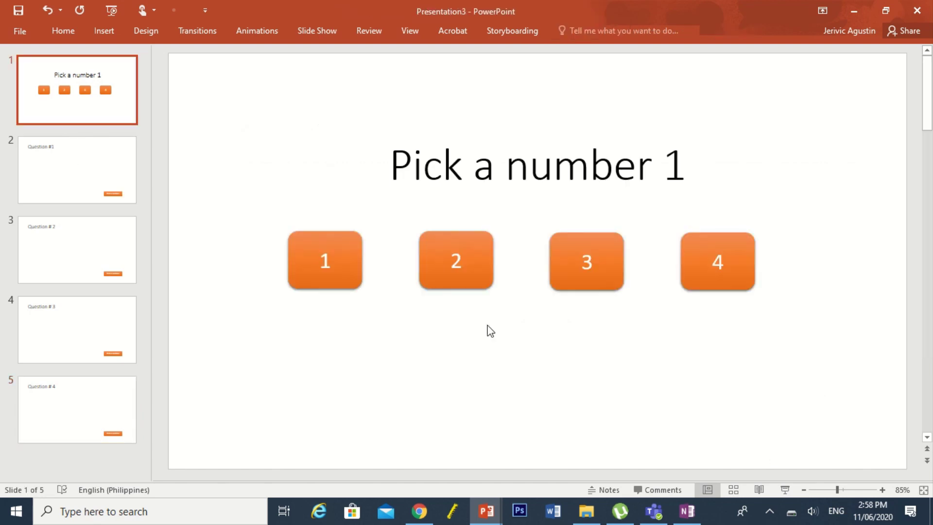
Run the slide show, testing number buttons 1, 3 and 4 and each Pick a number return button.
{"action": "left_click", "coordinate": [786, 490]}
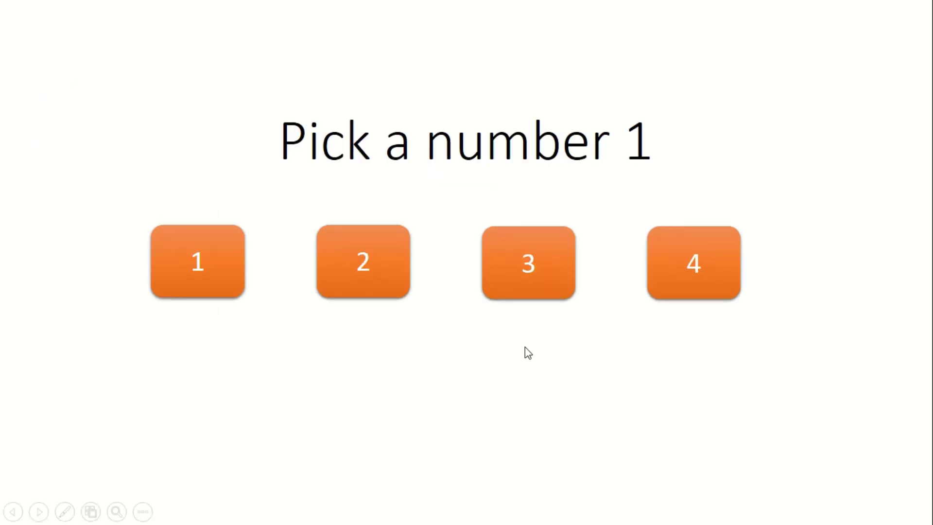
{"action": "left_click", "coordinate": [228, 281]}
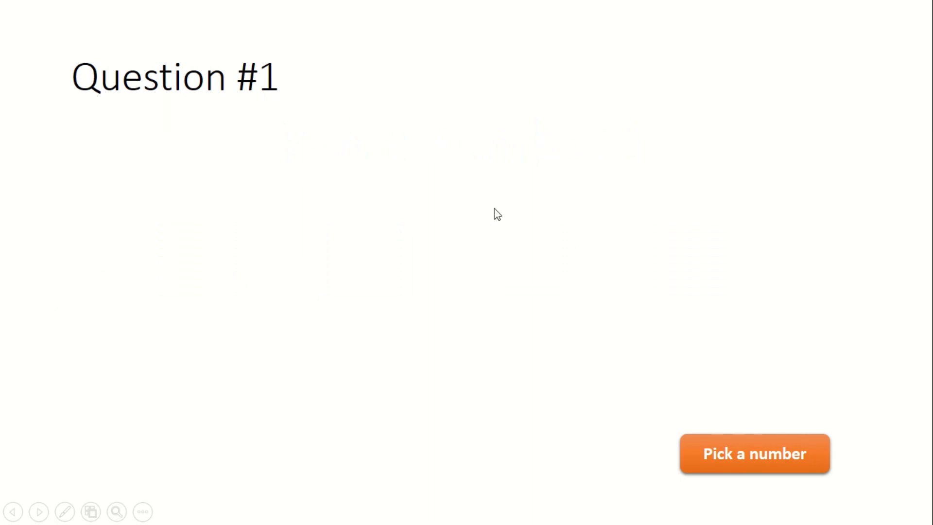
{"action": "left_click", "coordinate": [723, 462]}
{"action": "left_click", "coordinate": [736, 456]}
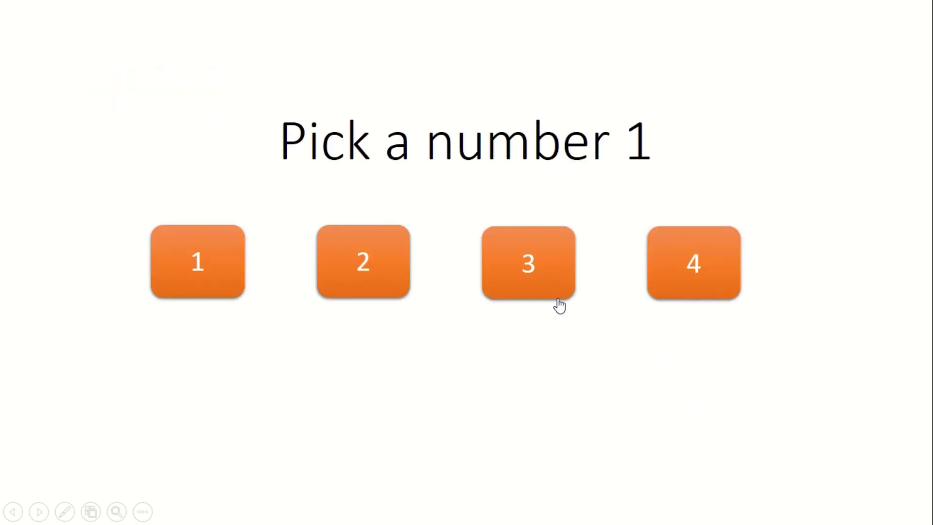
{"action": "left_click", "coordinate": [548, 284]}
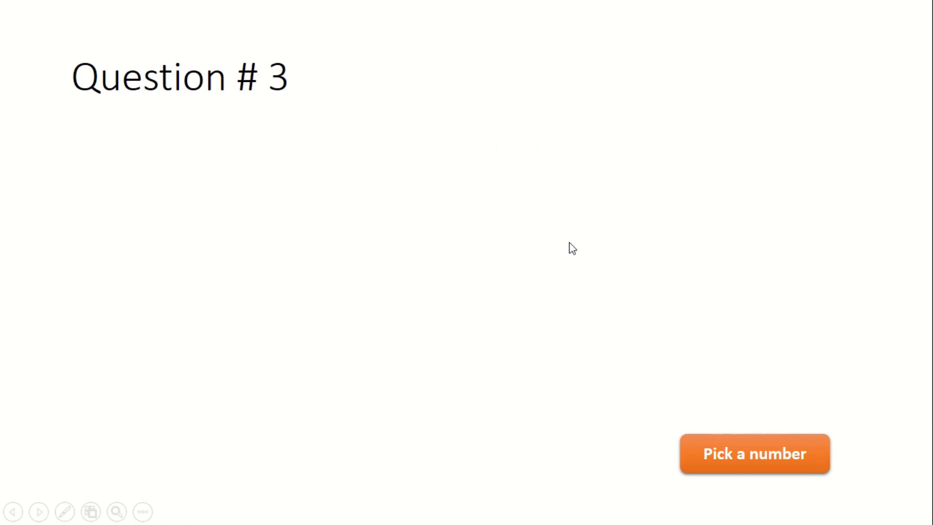
{"action": "left_click", "coordinate": [754, 460]}
{"action": "left_click", "coordinate": [713, 269]}
{"action": "left_click", "coordinate": [741, 454]}
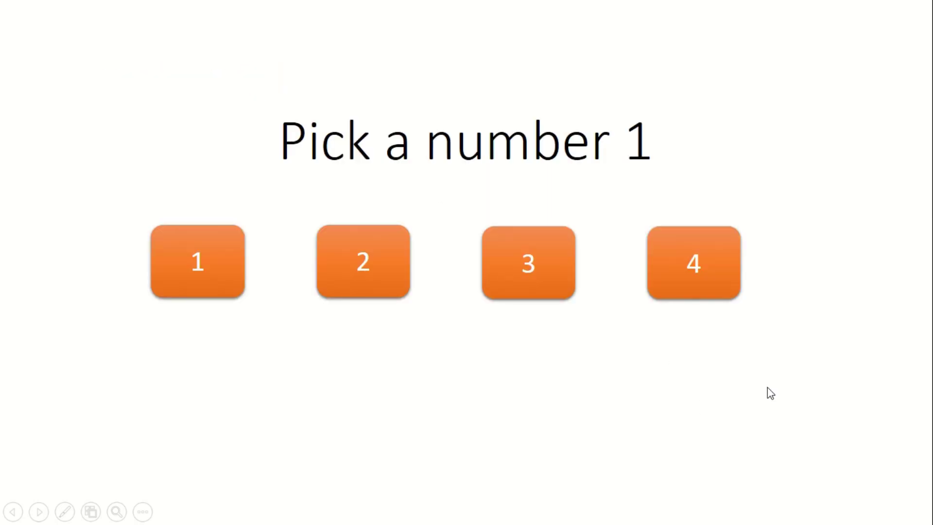
Exit the slide show with Esc, back to editing the Pick a number 1 slide.
{"action": "key", "text": "Escape"}
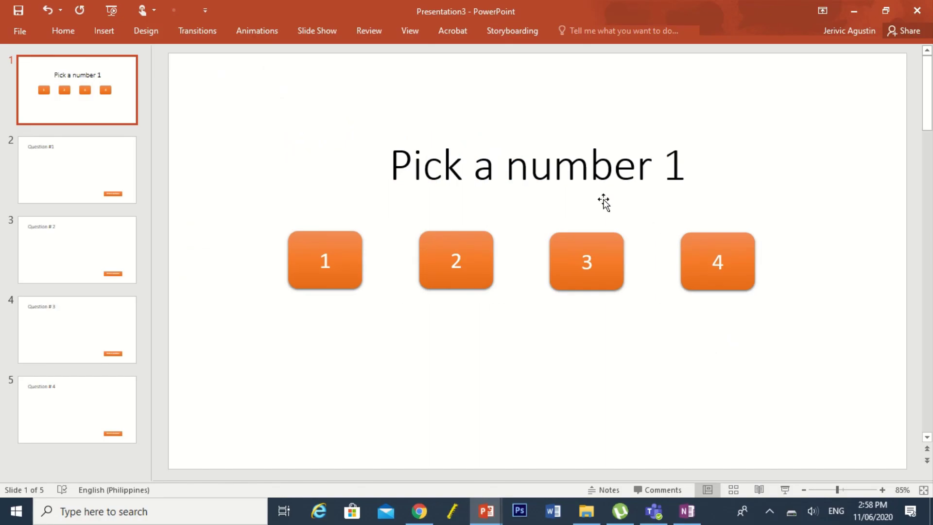